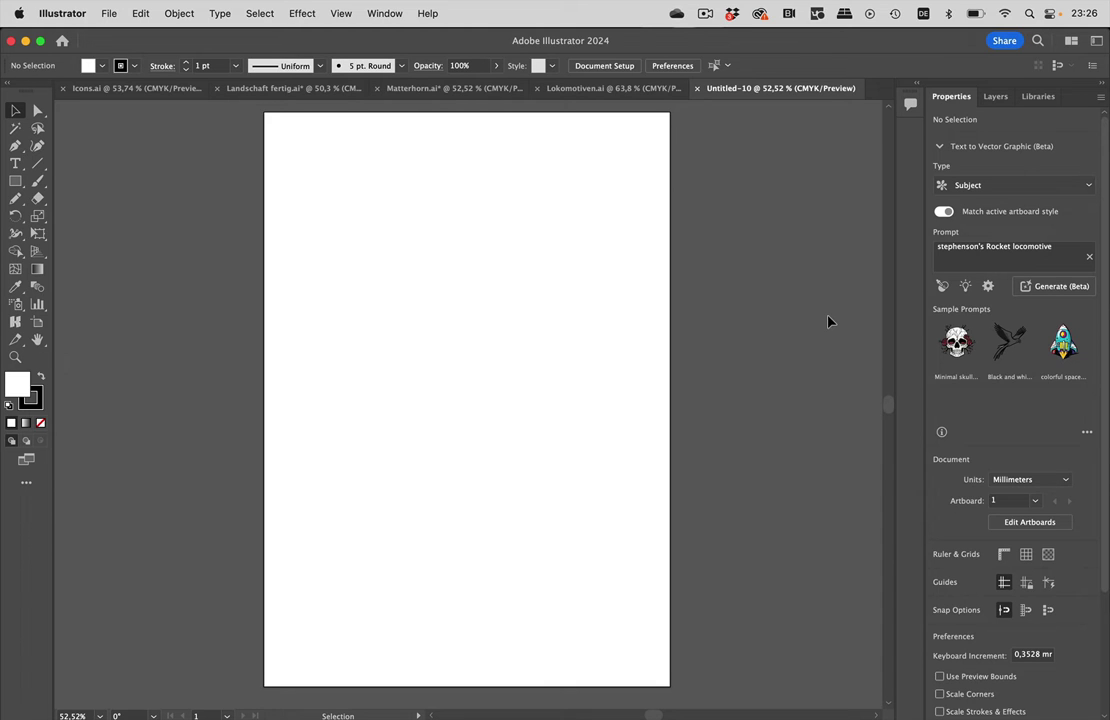
# Open the Text to Vector Graphic (Beta) panel beside the artboard and set Type to Scene
pyautogui.click(385, 13)
pyautogui.scroll(-2, 431, 654)
pyautogui.scroll(-3, 431, 605)
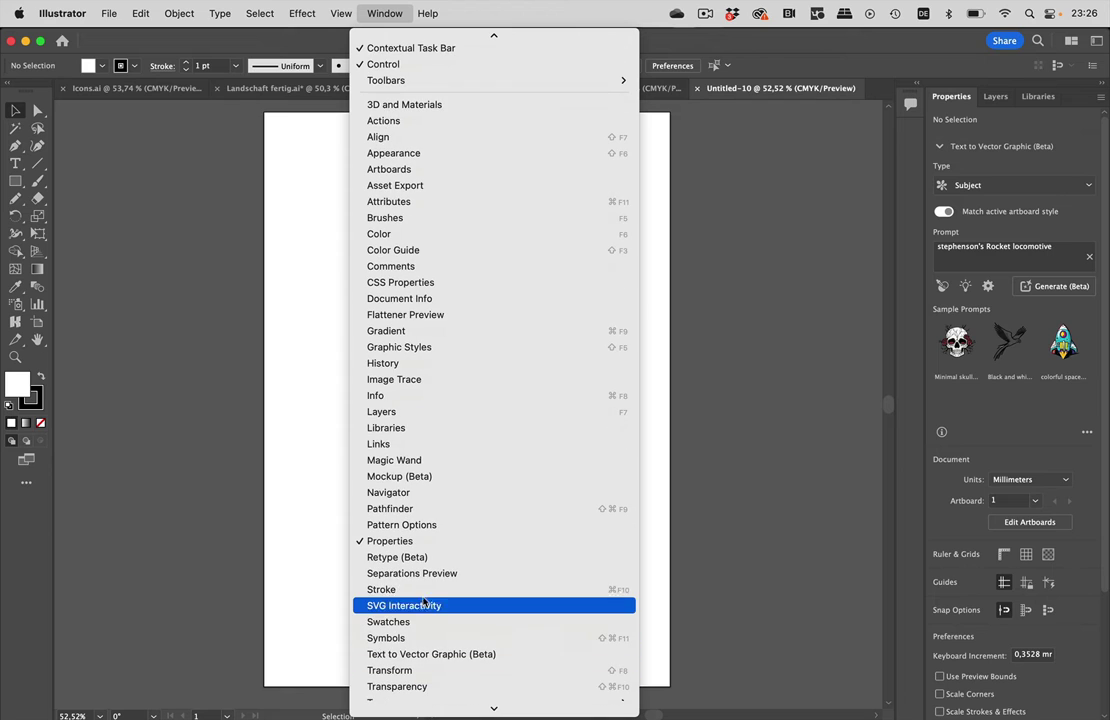
pyautogui.click(452, 656)
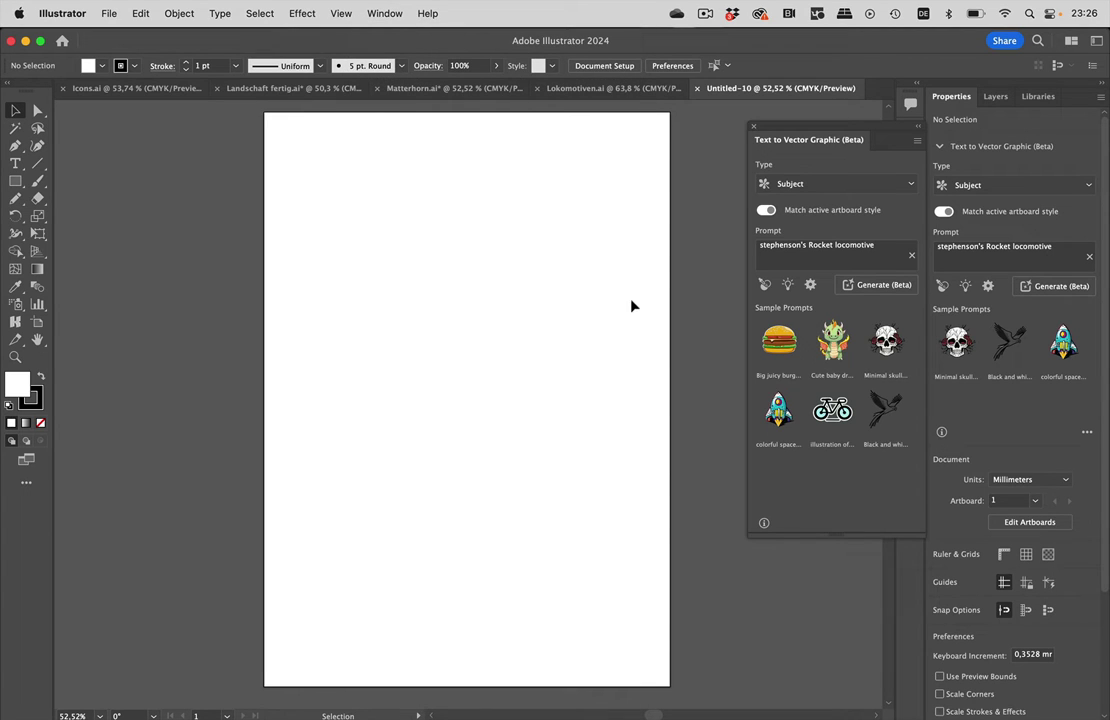
pyautogui.moveTo(810, 131); pyautogui.dragTo(750, 131)
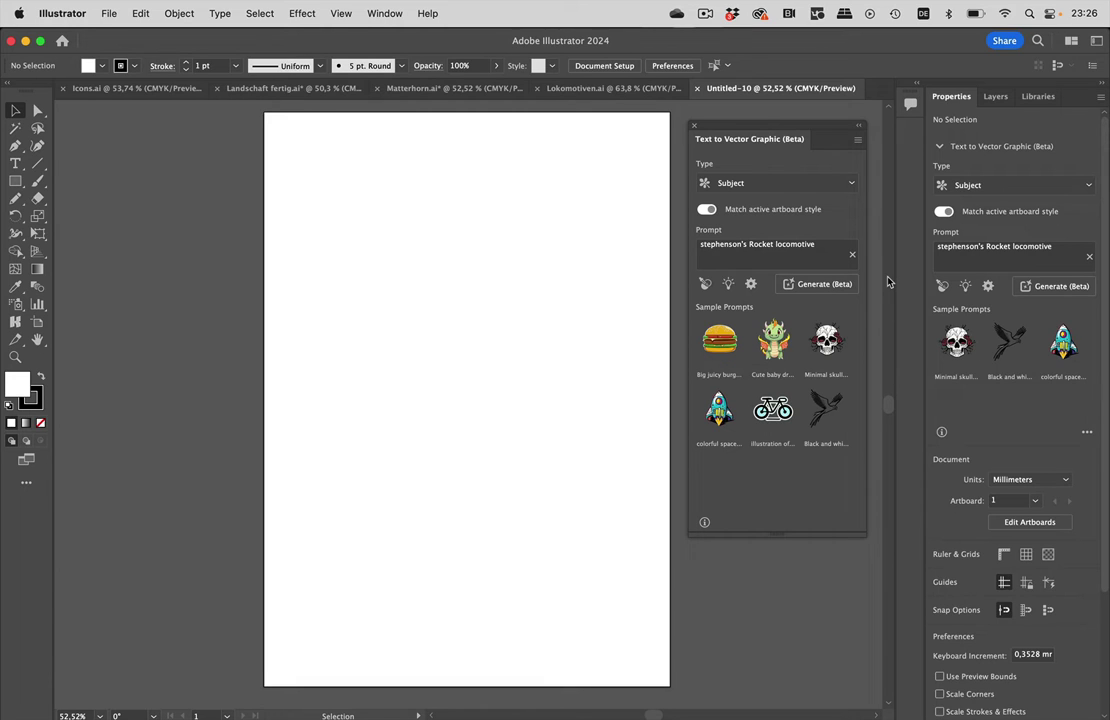
pyautogui.click(755, 188)
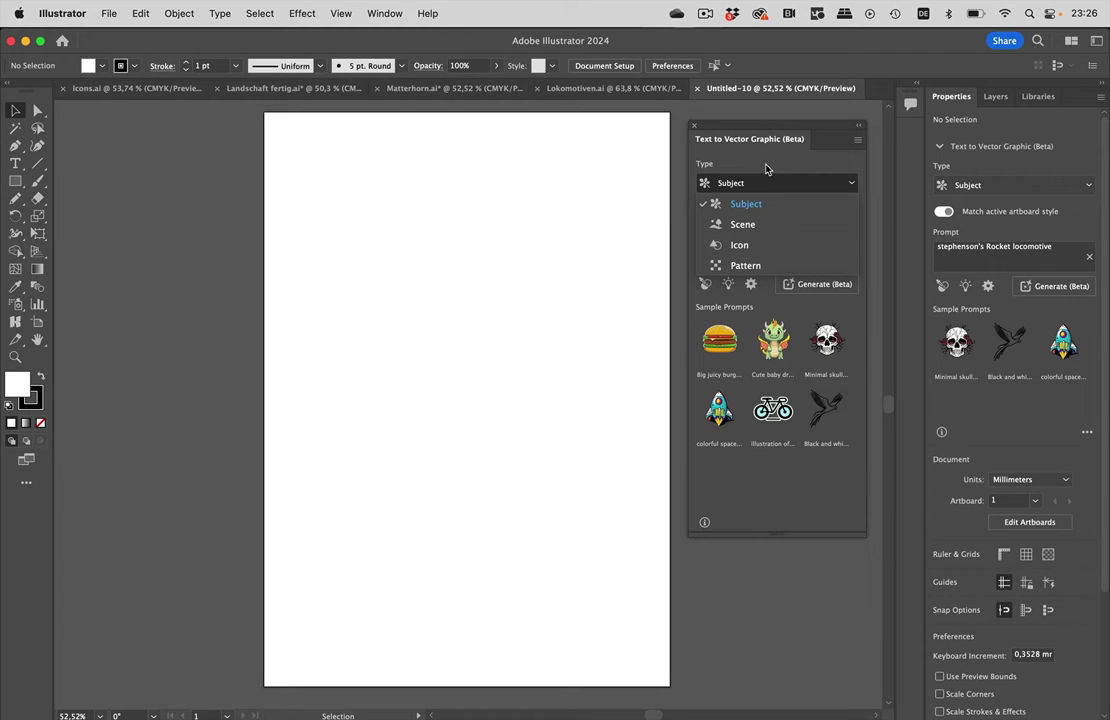
pyautogui.click(758, 226)
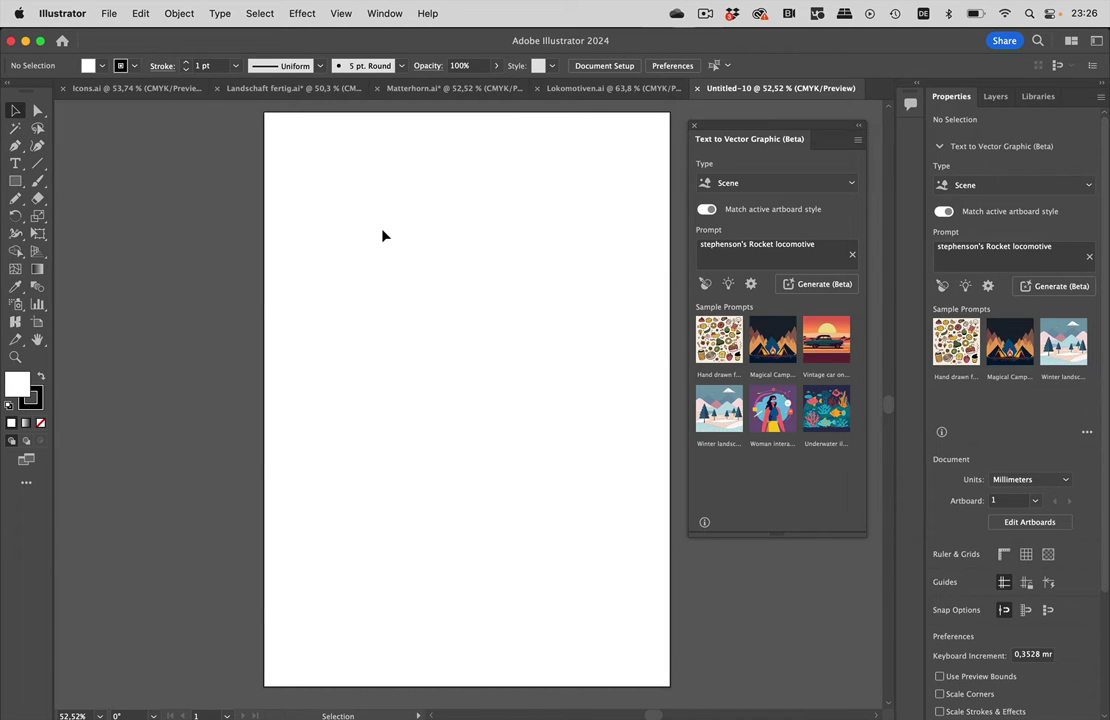
# Draw a wide rectangle across the artboard and fill it with the Winter landscape sample scene
pyautogui.click(15, 181)
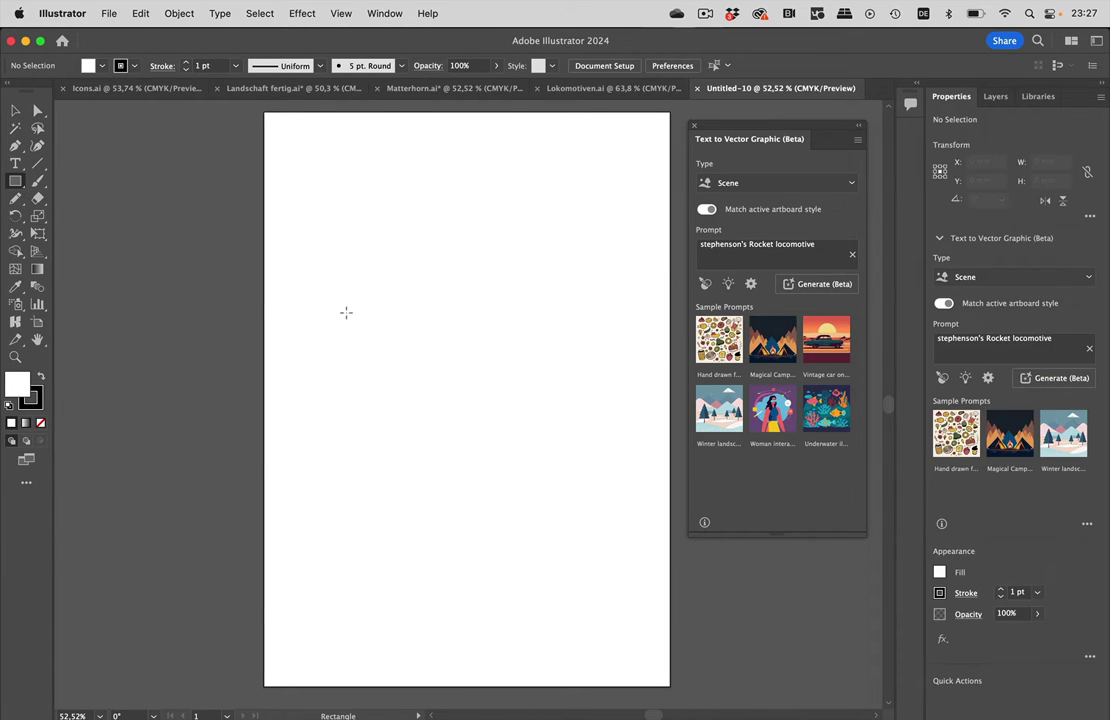
pyautogui.moveTo(282, 251)
pyautogui.mouseDown()
pyautogui.moveTo(461, 401)
pyautogui.moveTo(603, 431)
pyautogui.moveTo(657, 492)
pyautogui.moveTo(650, 484)
pyautogui.mouseUp()
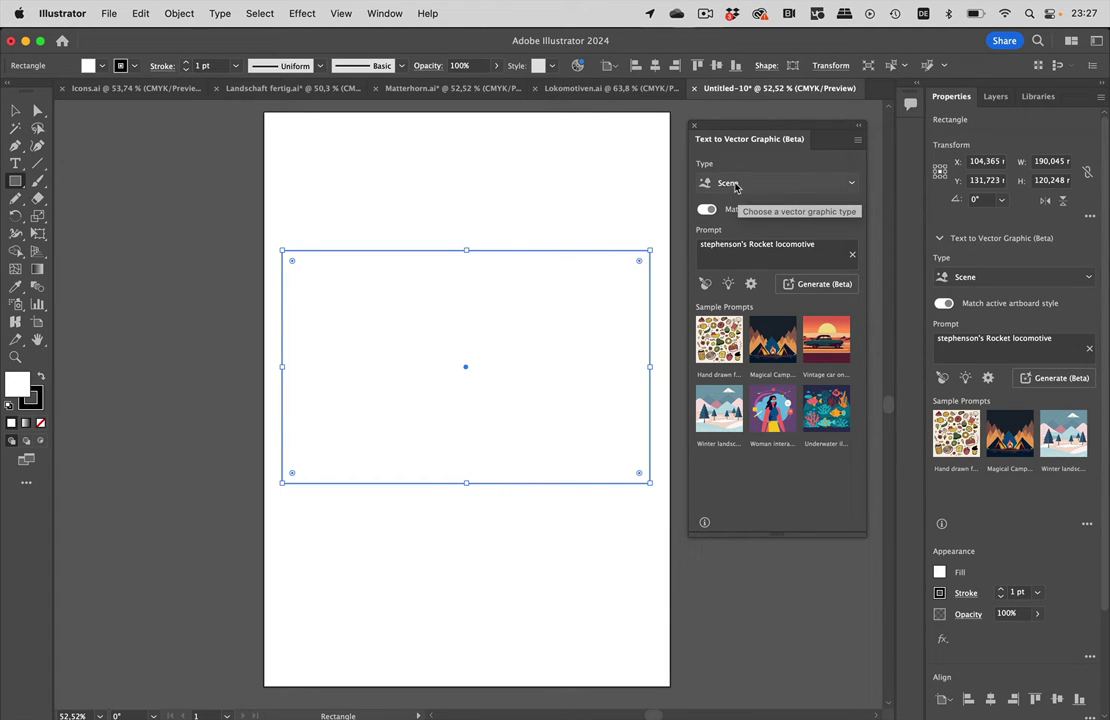
pyautogui.click(720, 413)
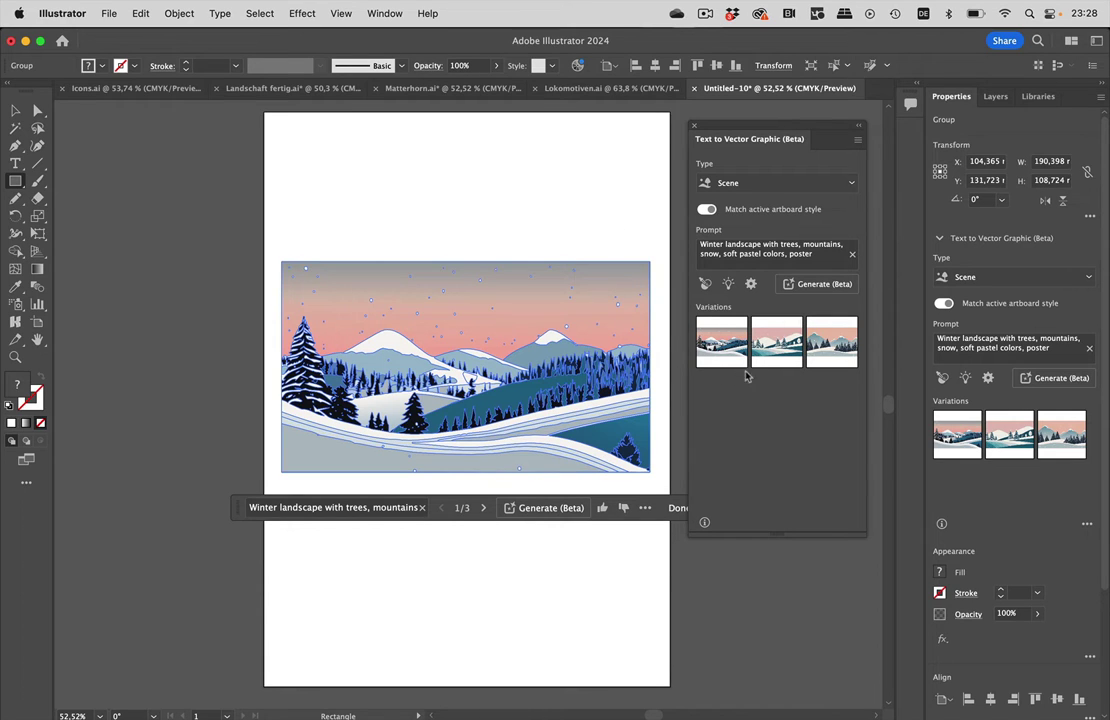
# Switch the landscape to the third variation and review the Detail setting
pyautogui.moveTo(732, 348)
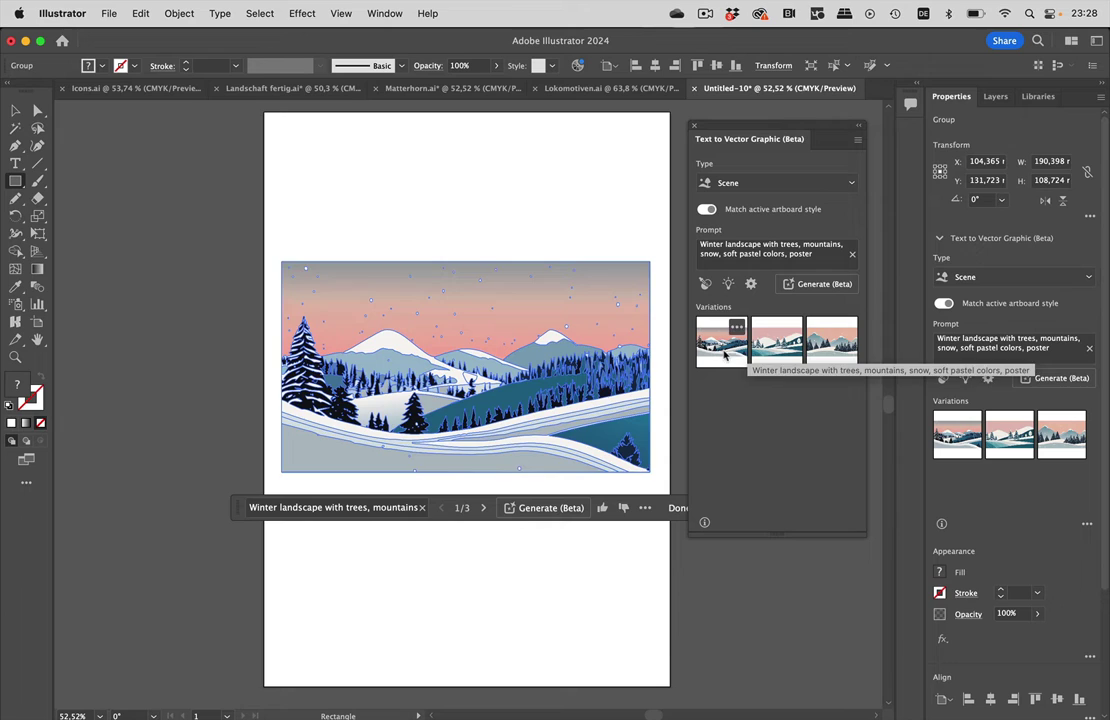
pyautogui.click(770, 350)
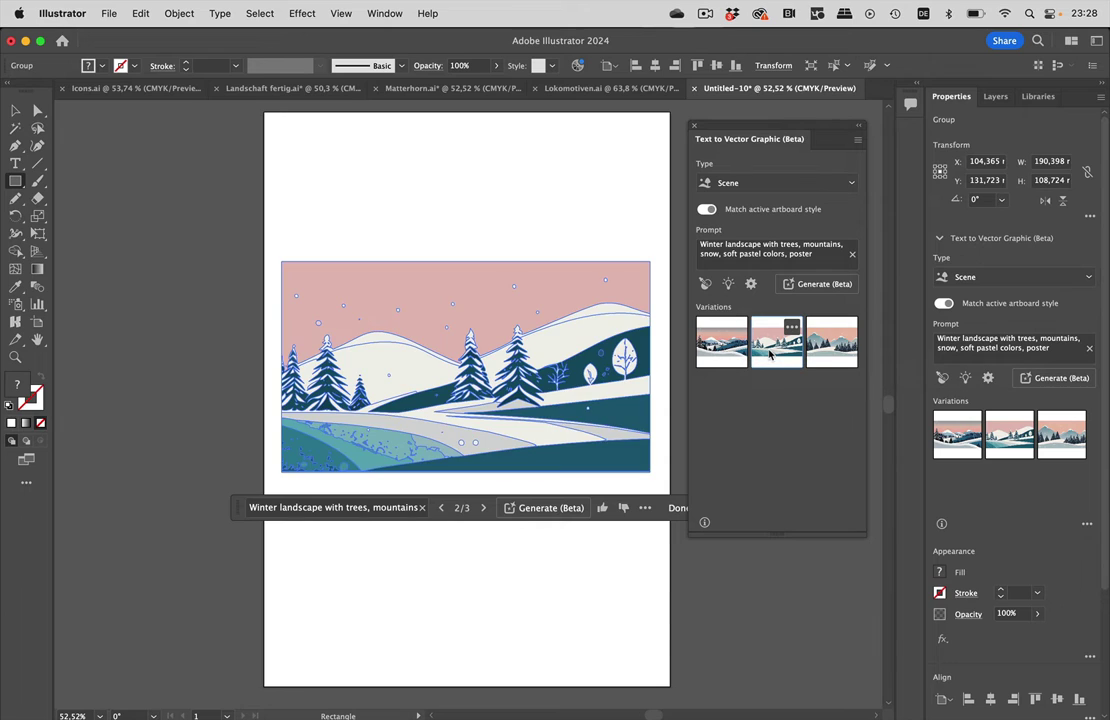
pyautogui.click(838, 348)
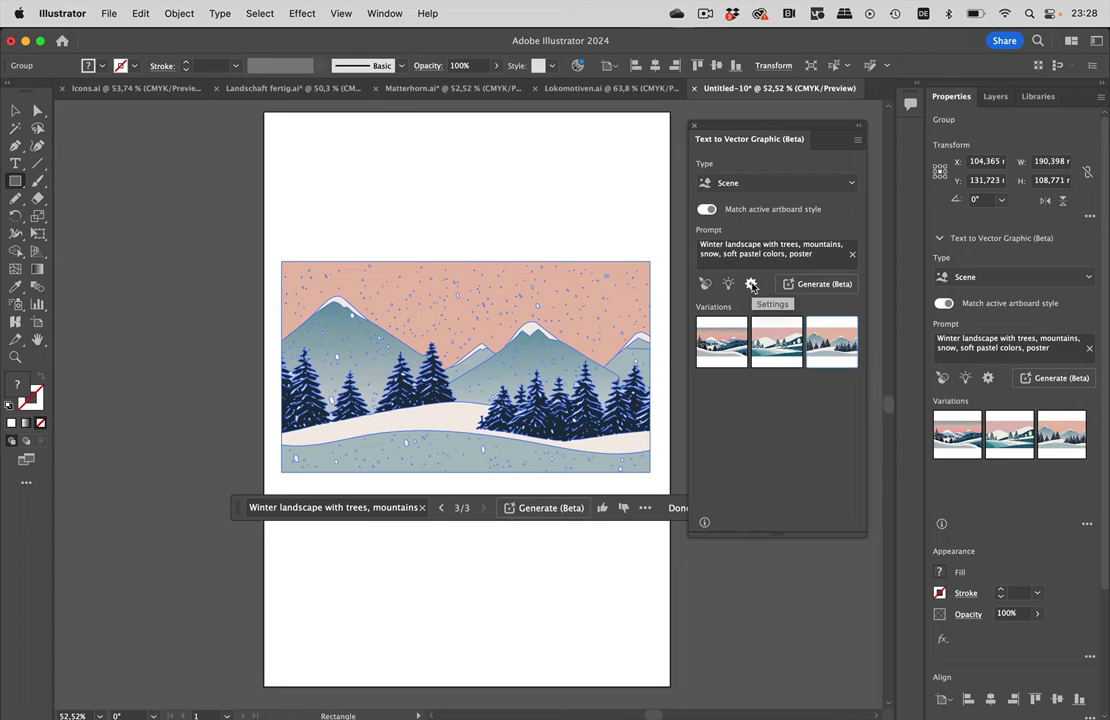
pyautogui.click(752, 285)
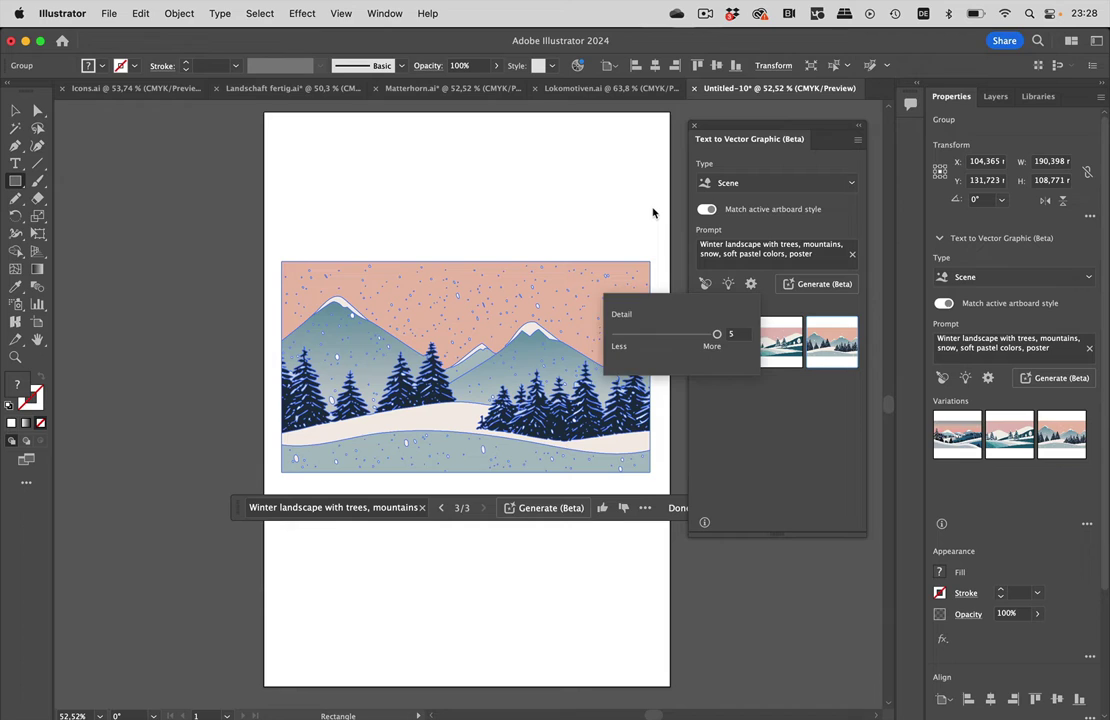
pyautogui.click(826, 213)
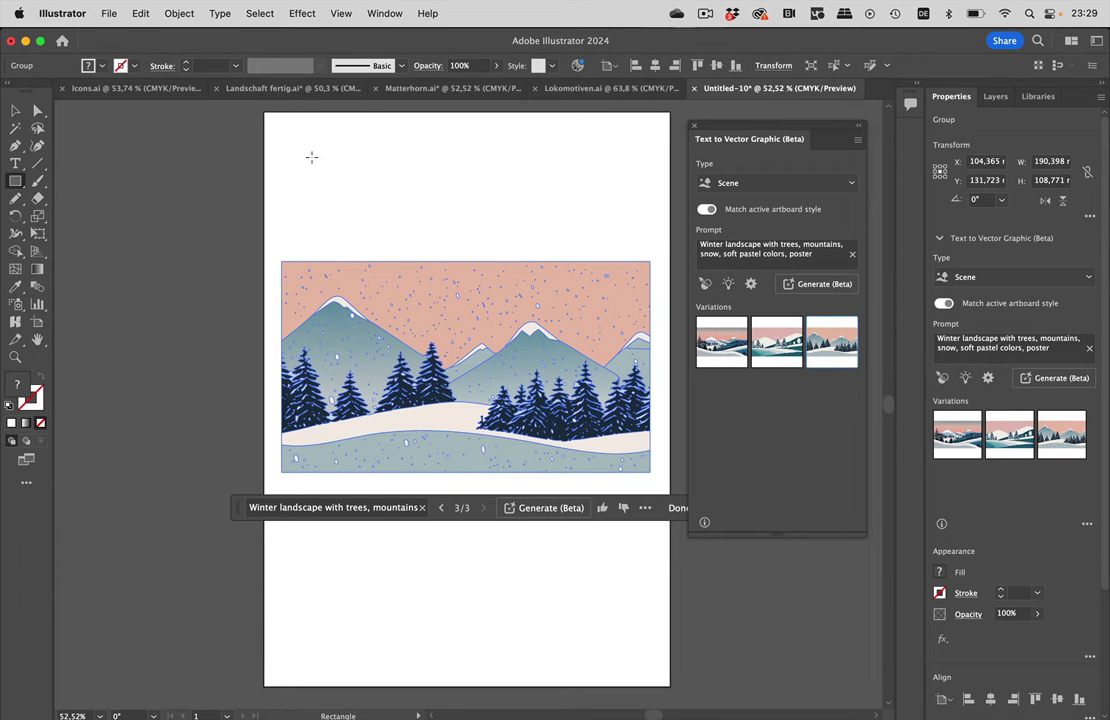
# Deselect the landscape, zoom in to inspect it, then select the landscape group
pyautogui.click(15, 110)
pyautogui.click(543, 180)
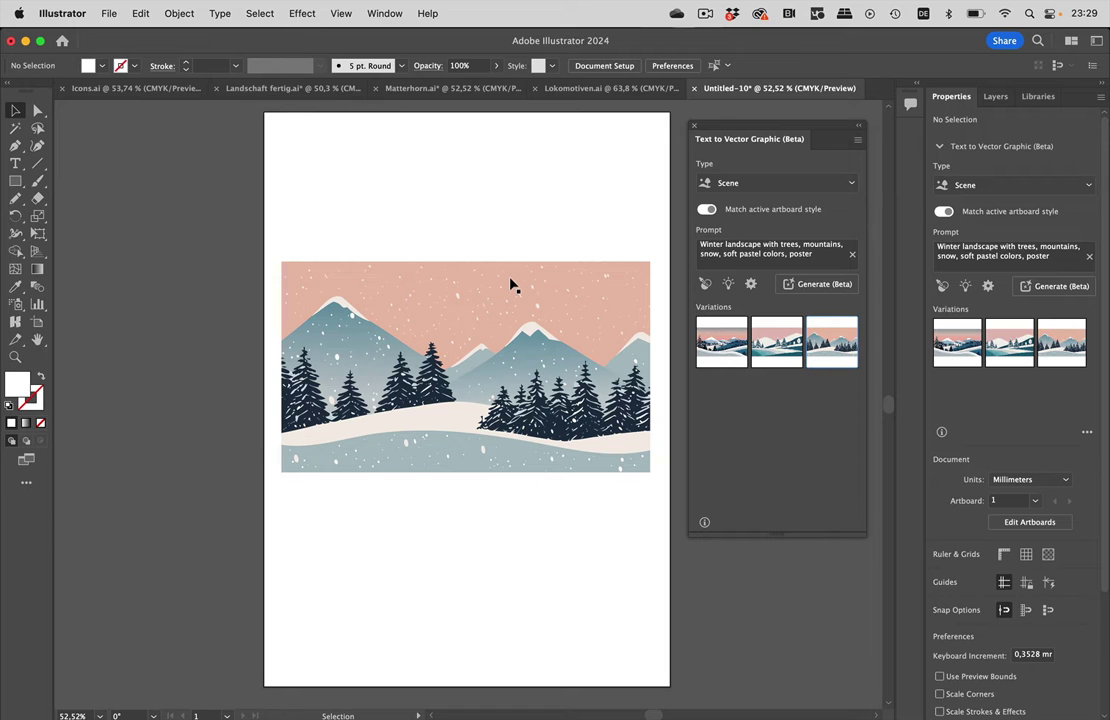
pyautogui.scroll(5, 478, 377)
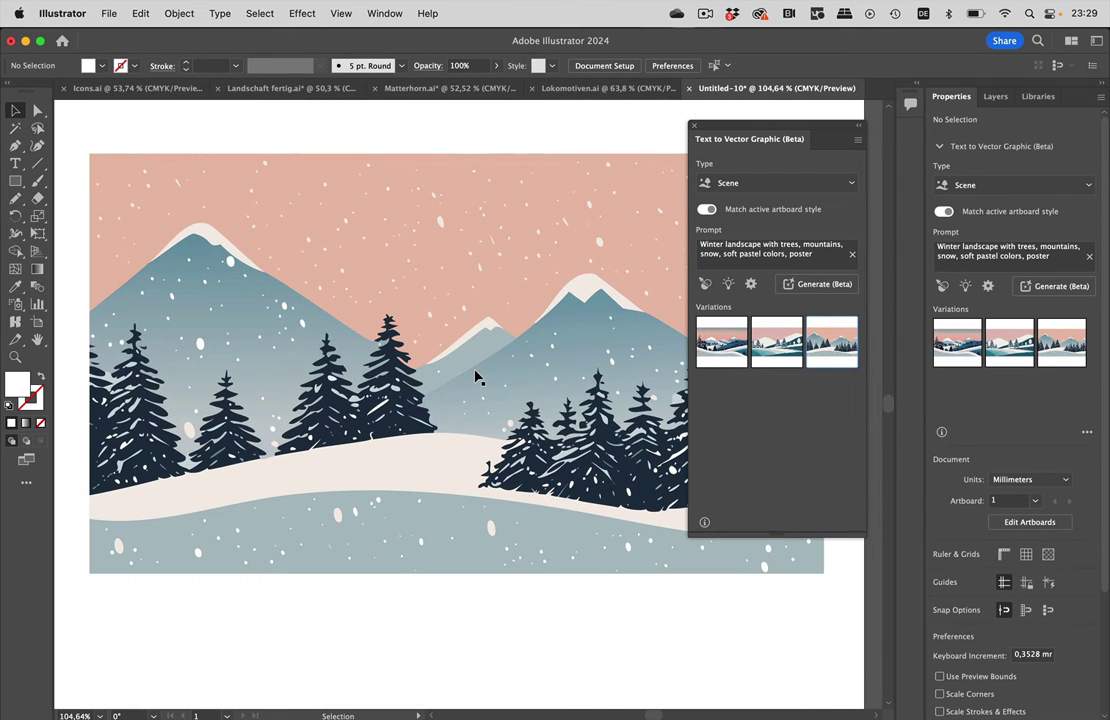
pyautogui.hscroll(2, 458, 364)
pyautogui.scroll(-1, 458, 364)
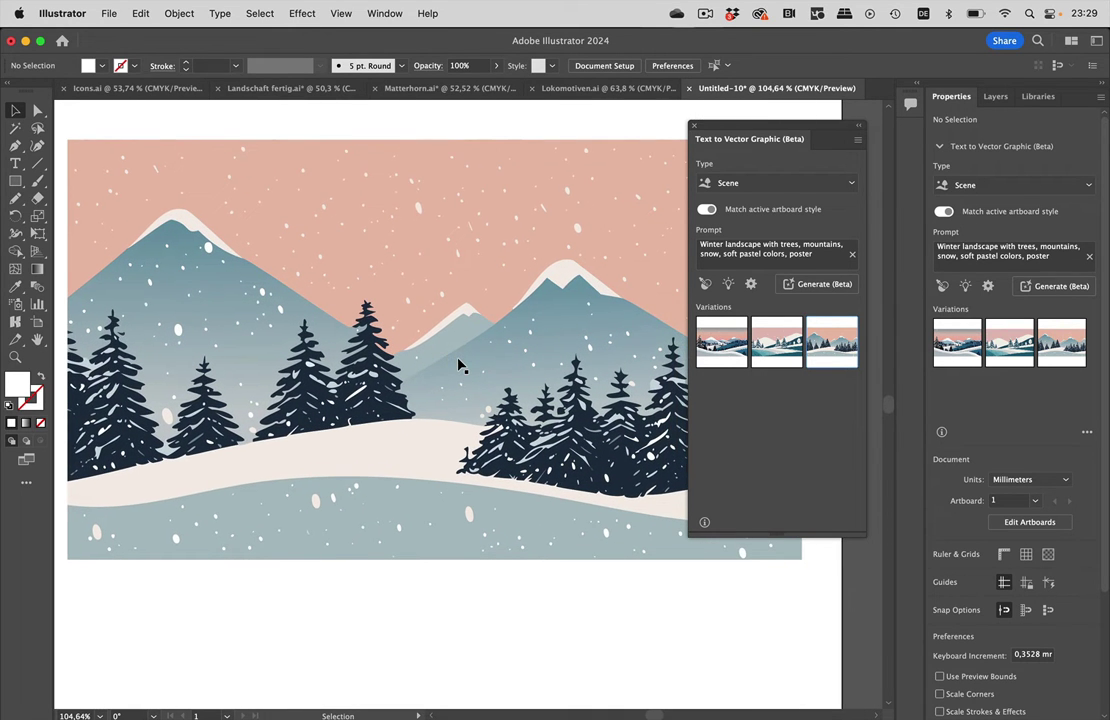
pyautogui.scroll(-7, 566, 335)
pyautogui.scroll(-1, 566, 335)
pyautogui.click(588, 347)
# Delete the winter landscape and draw a tall rectangle over most of the artboard
pyautogui.press('Delete')
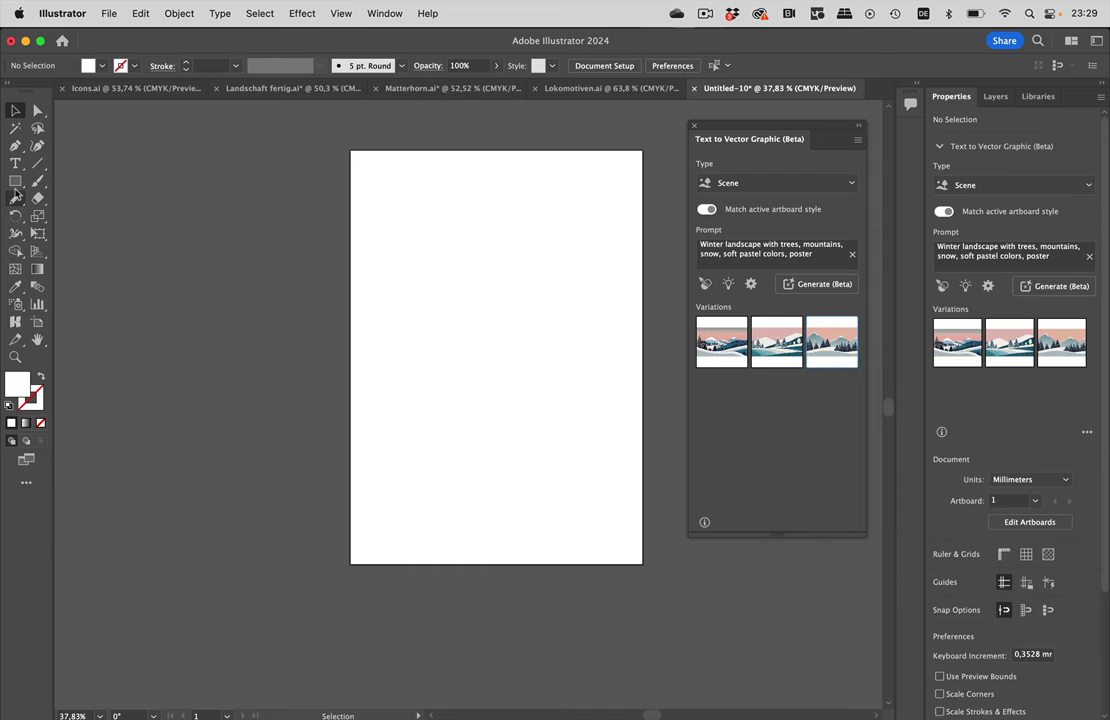
pyautogui.click(15, 181)
pyautogui.moveTo(441, 246); pyautogui.dragTo(572, 449)
# Generate a scene from the prompt 'Mountain scene summer lake Matterhorn in the background'
pyautogui.scroll(5, 565, 379)
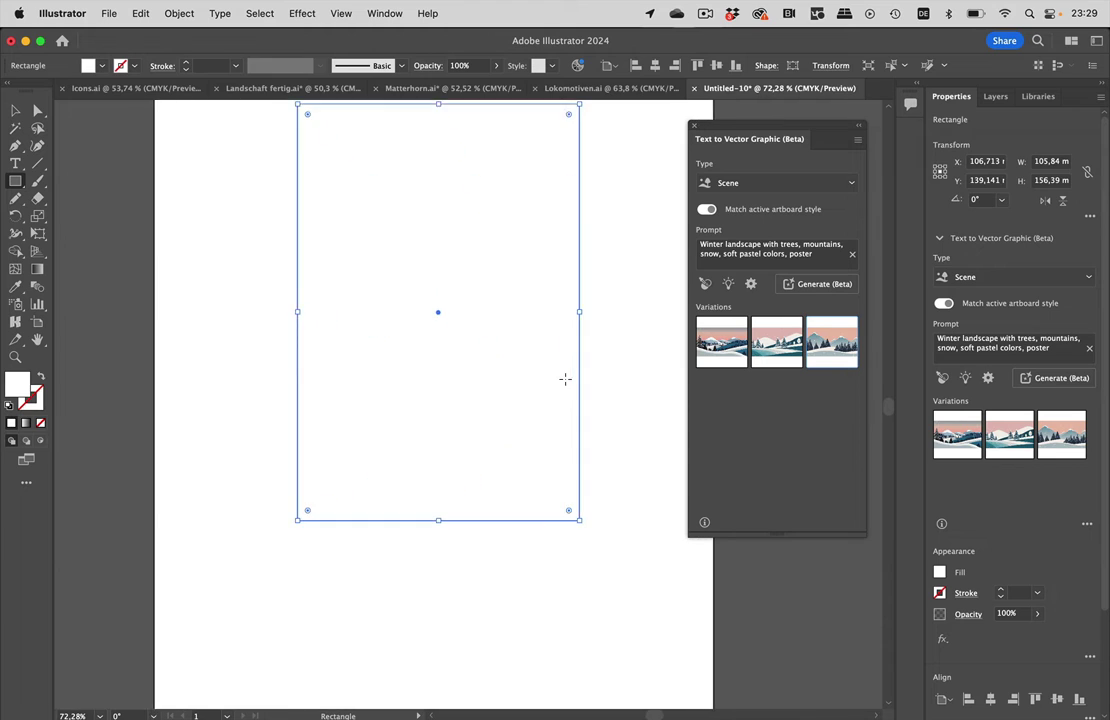
pyautogui.scroll(2, 565, 379)
pyautogui.click(826, 254)
pyautogui.press('super+a')
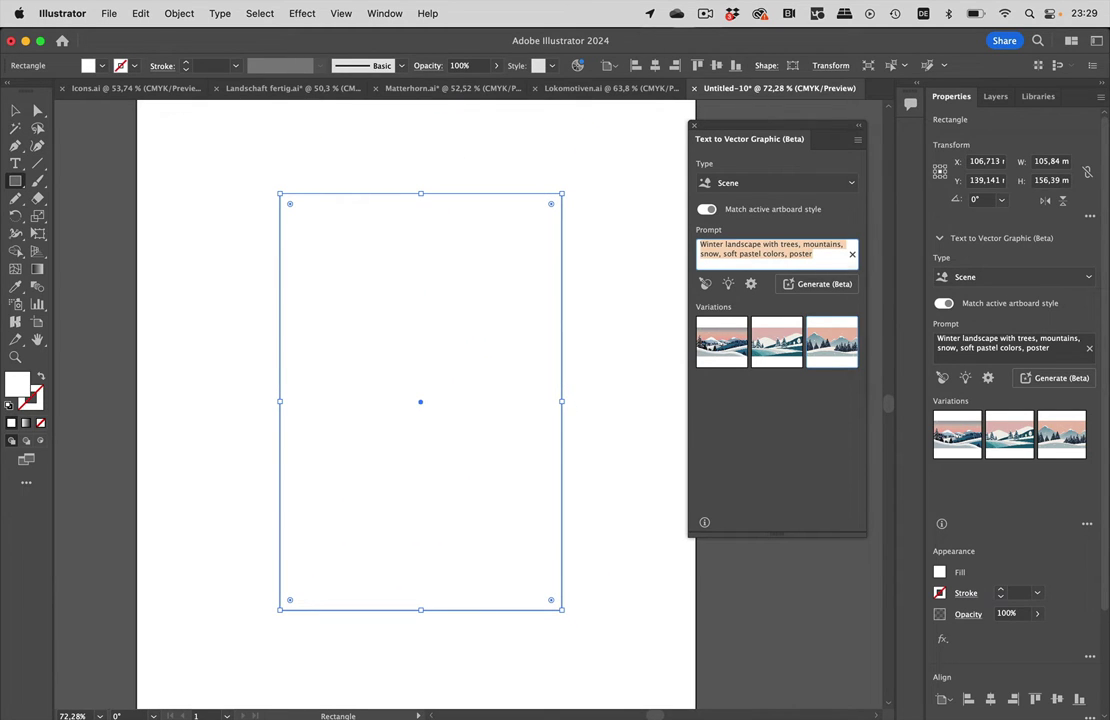
pyautogui.write('Mountain scene')
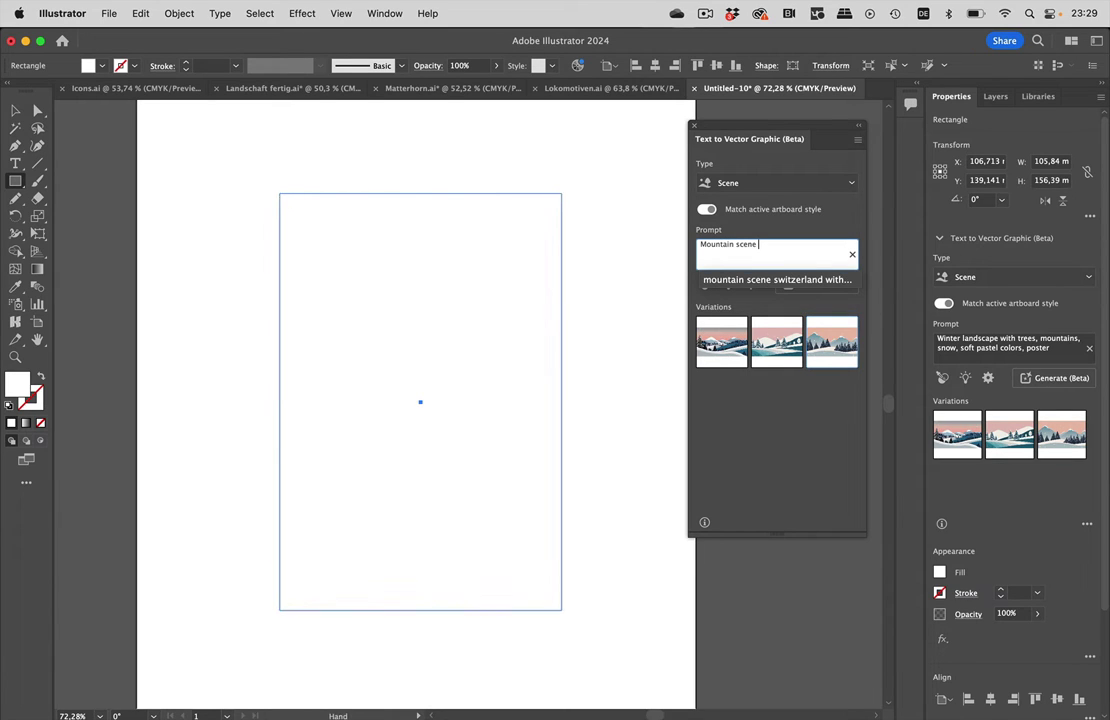
pyautogui.write(' summer')
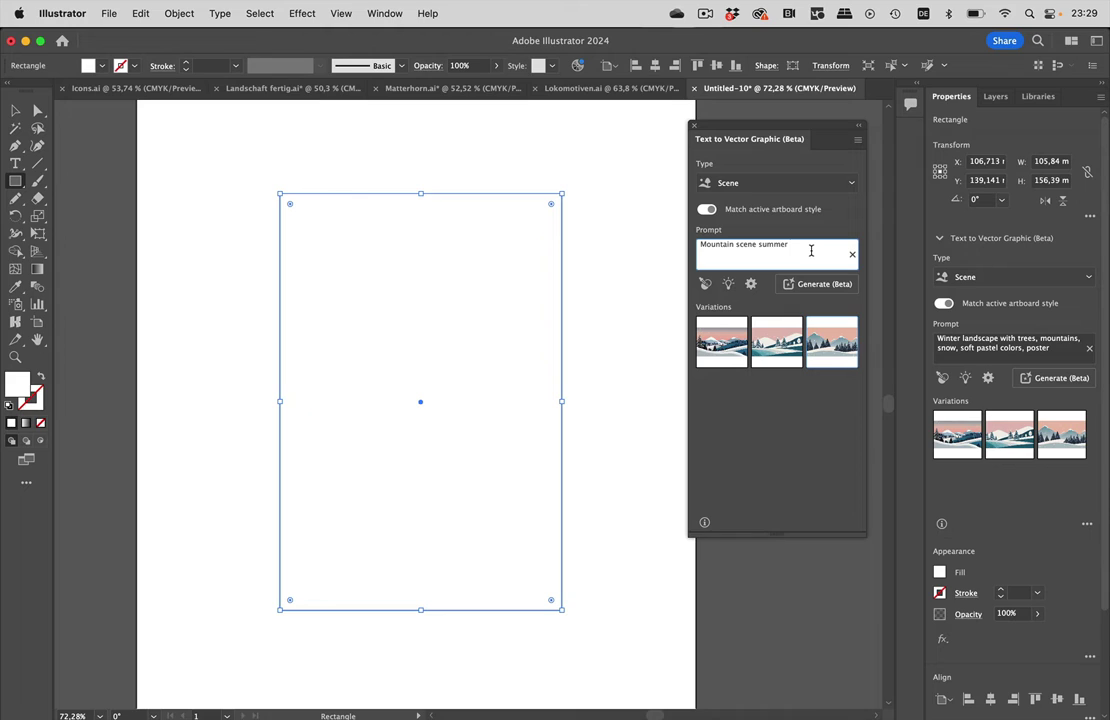
pyautogui.write('lake Matterhorn')
pyautogui.write('in the backgro')
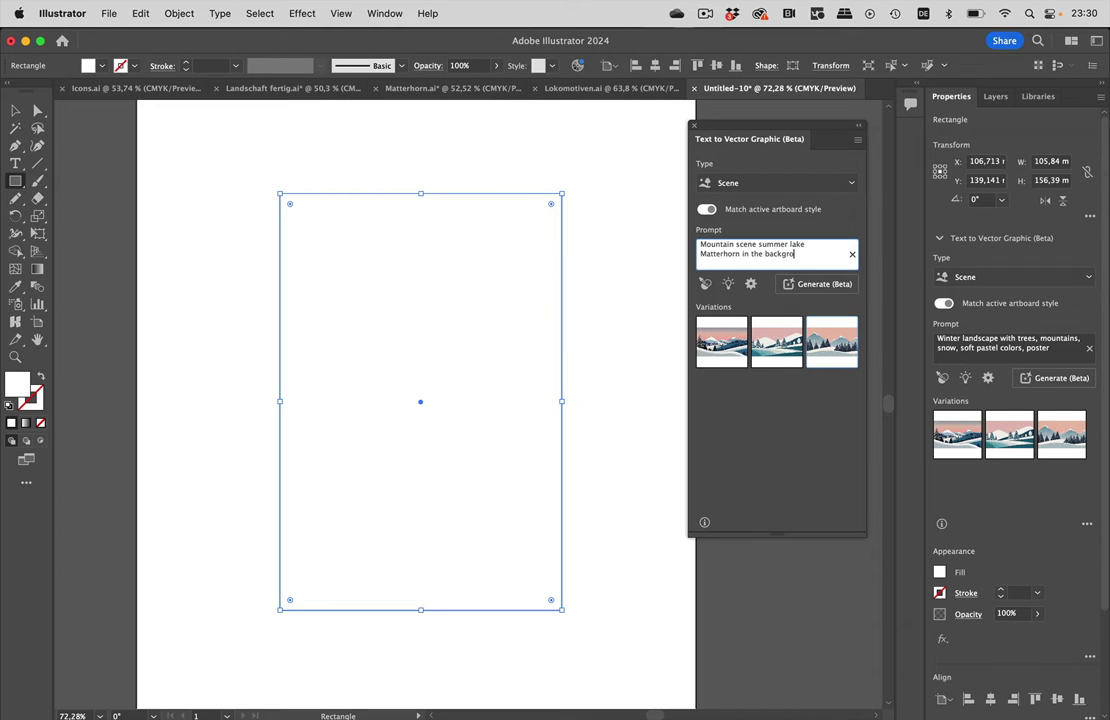
pyautogui.write('und')
pyautogui.click(826, 286)
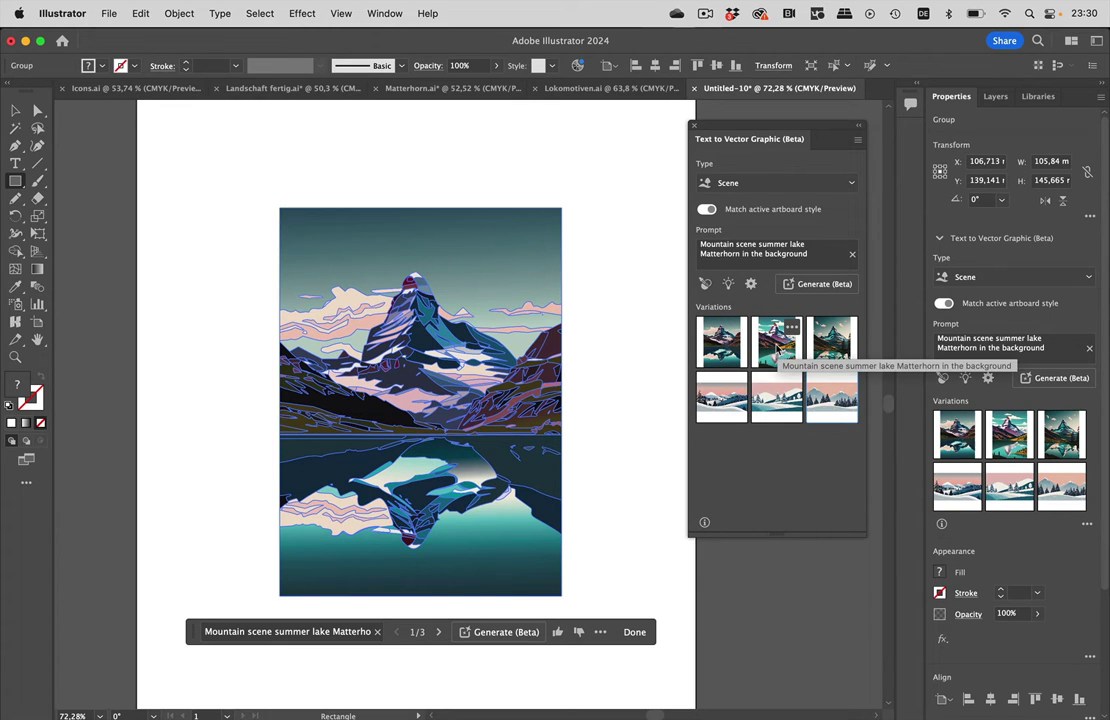
# Compare the three Matterhorn variations and keep the second one
pyautogui.click(779, 346)
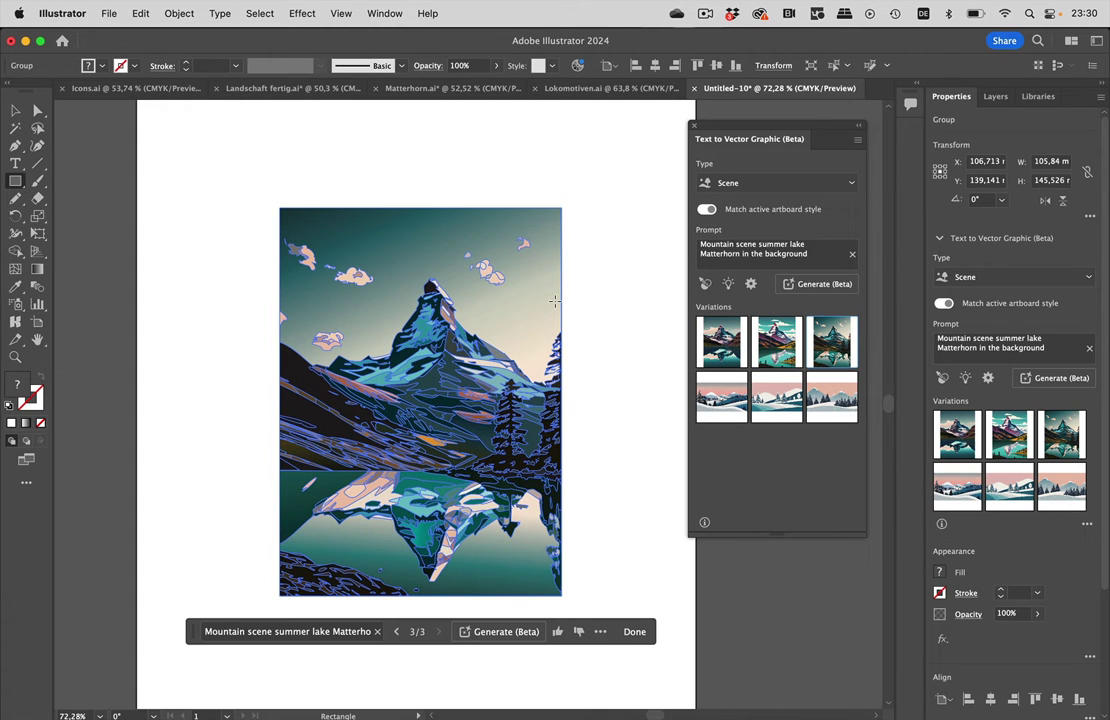
pyautogui.scroll(5, 425, 372)
pyautogui.scroll(3, 425, 372)
pyautogui.hscroll(2, 425, 372)
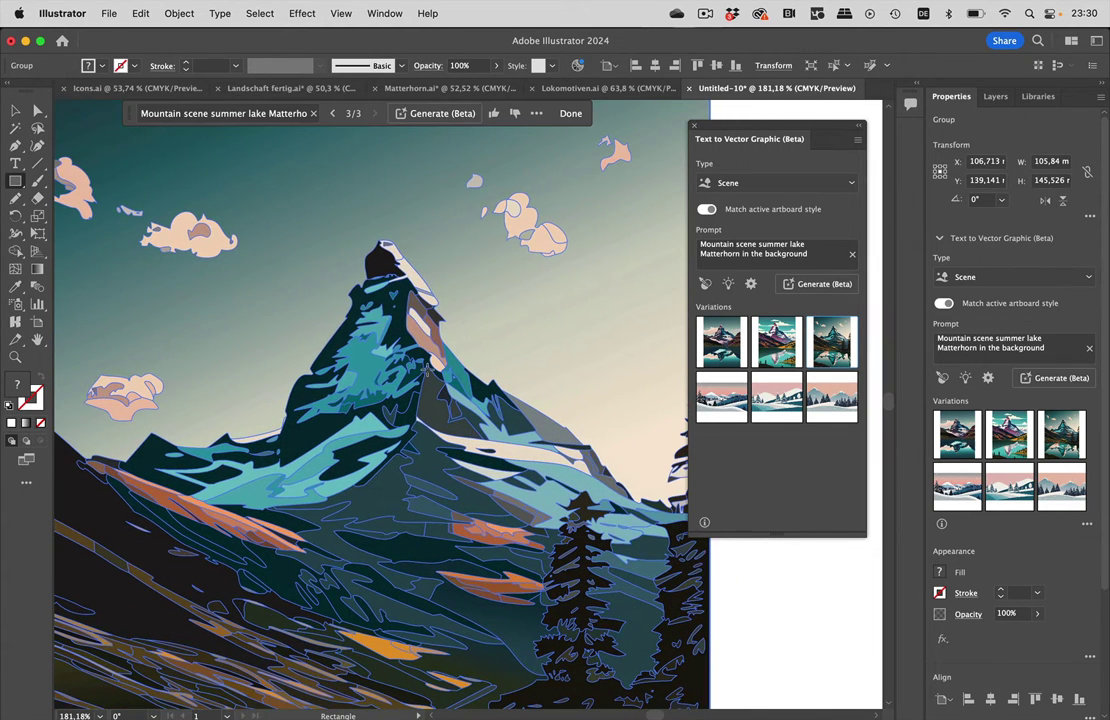
pyautogui.click(721, 341)
pyautogui.click(768, 342)
pyautogui.click(832, 341)
pyautogui.scroll(-5, 400, 440)
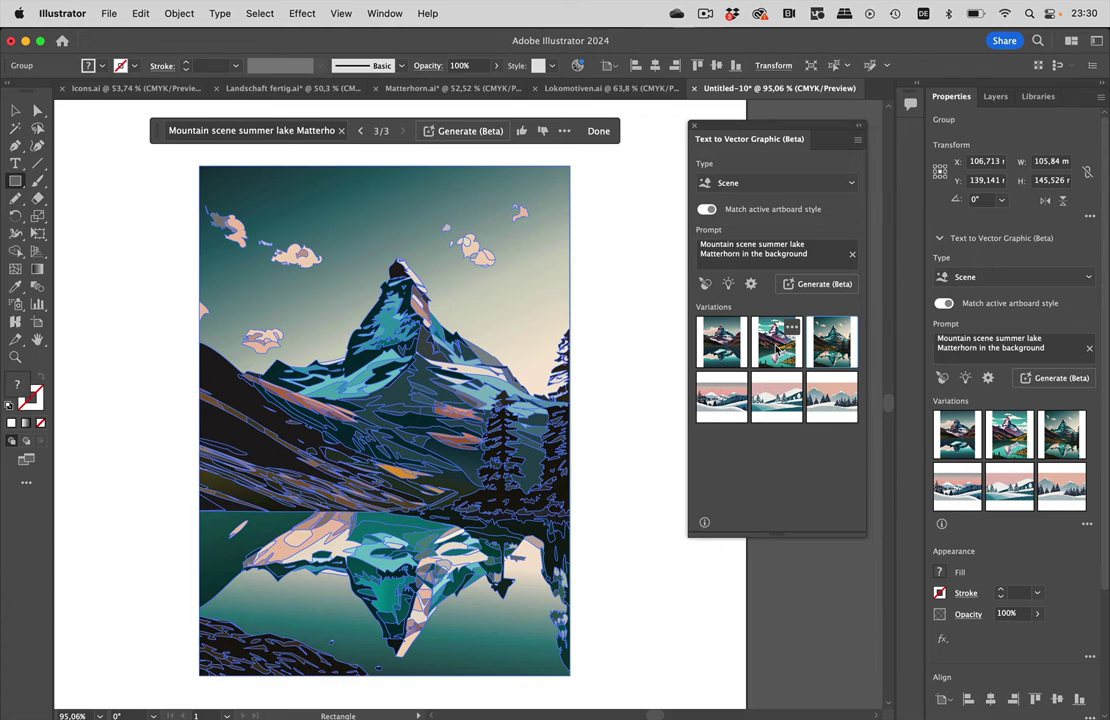
pyautogui.click(777, 342)
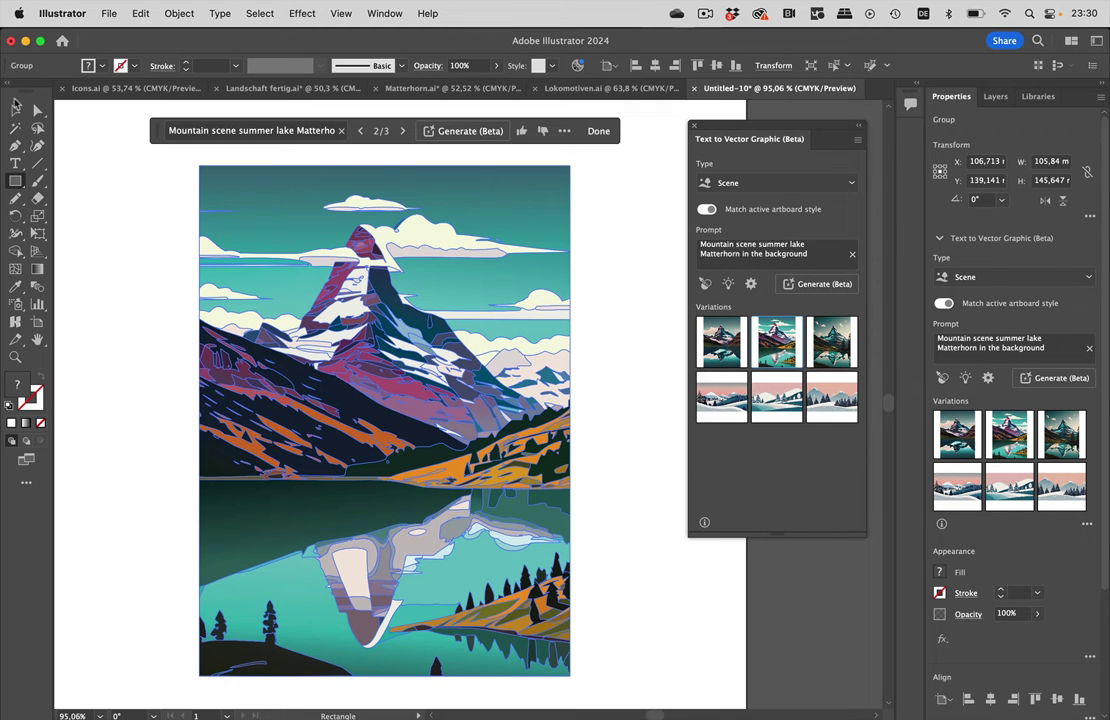
# Deselect the Matterhorn poster and get the Rectangle tool ready
pyautogui.click(16, 106)
pyautogui.click(105, 195)
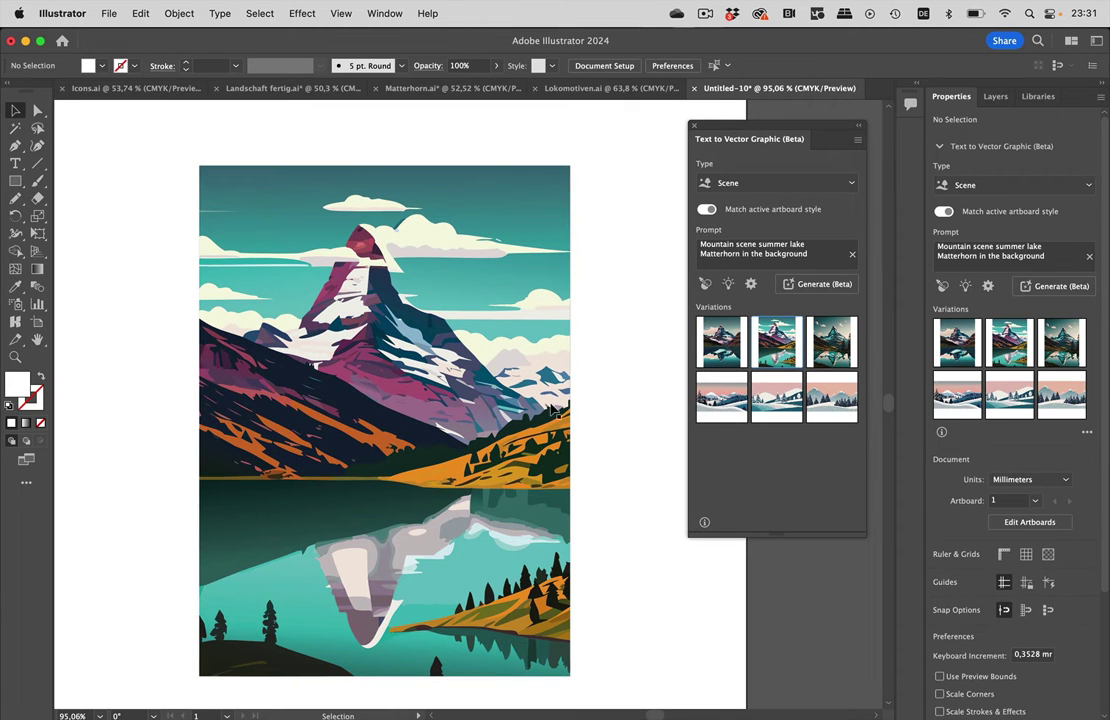
pyautogui.scroll(-2, 570, 496)
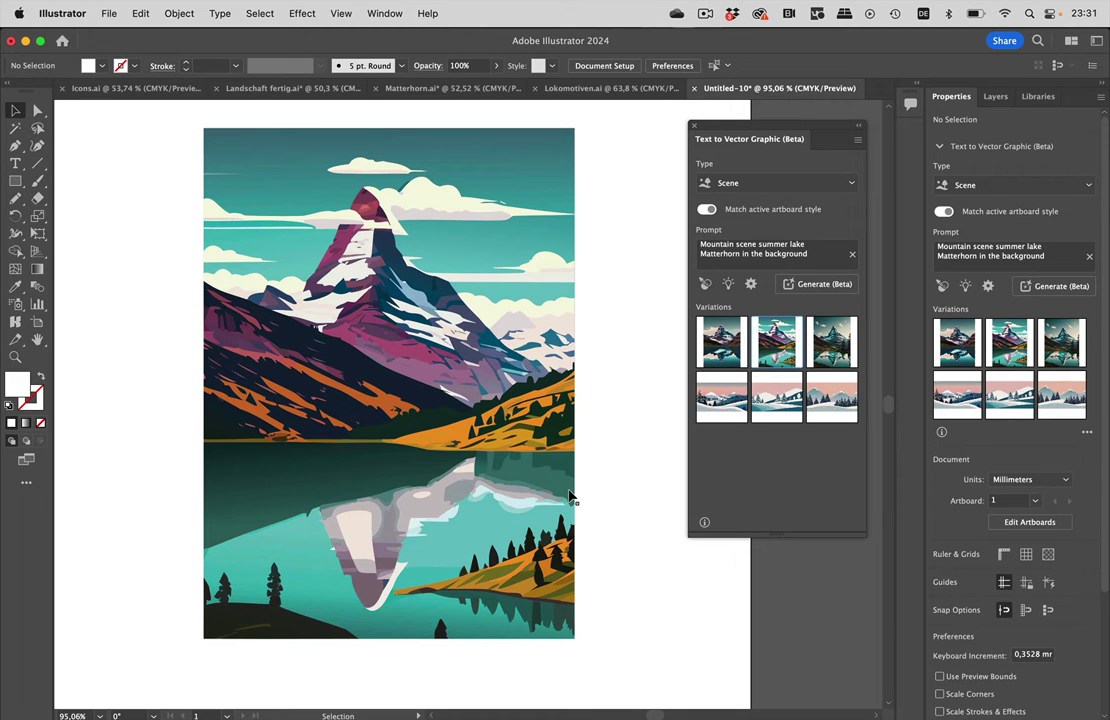
pyautogui.click(570, 496)
pyautogui.click(161, 359)
pyautogui.click(15, 180)
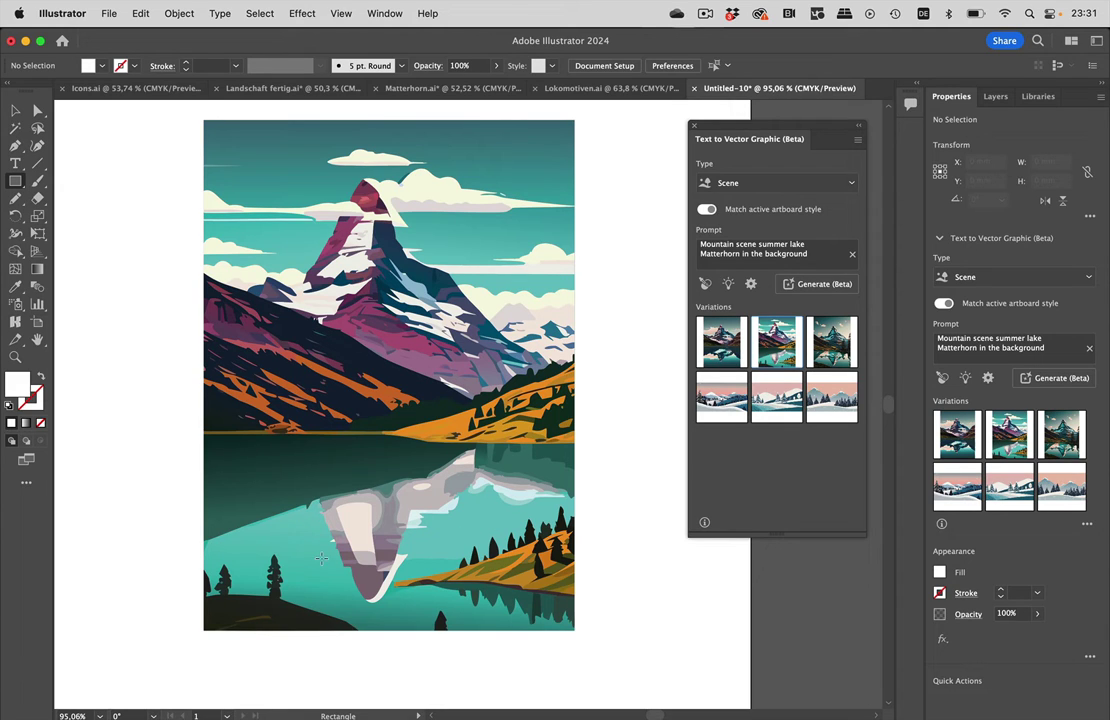
# Draw a box on the lower-left lake and generate a Subject from 'People hiking and having a rest'
pyautogui.moveTo(257, 494)
pyautogui.mouseDown()
pyautogui.moveTo(323, 606)
pyautogui.moveTo(370, 621)
pyautogui.mouseUp()
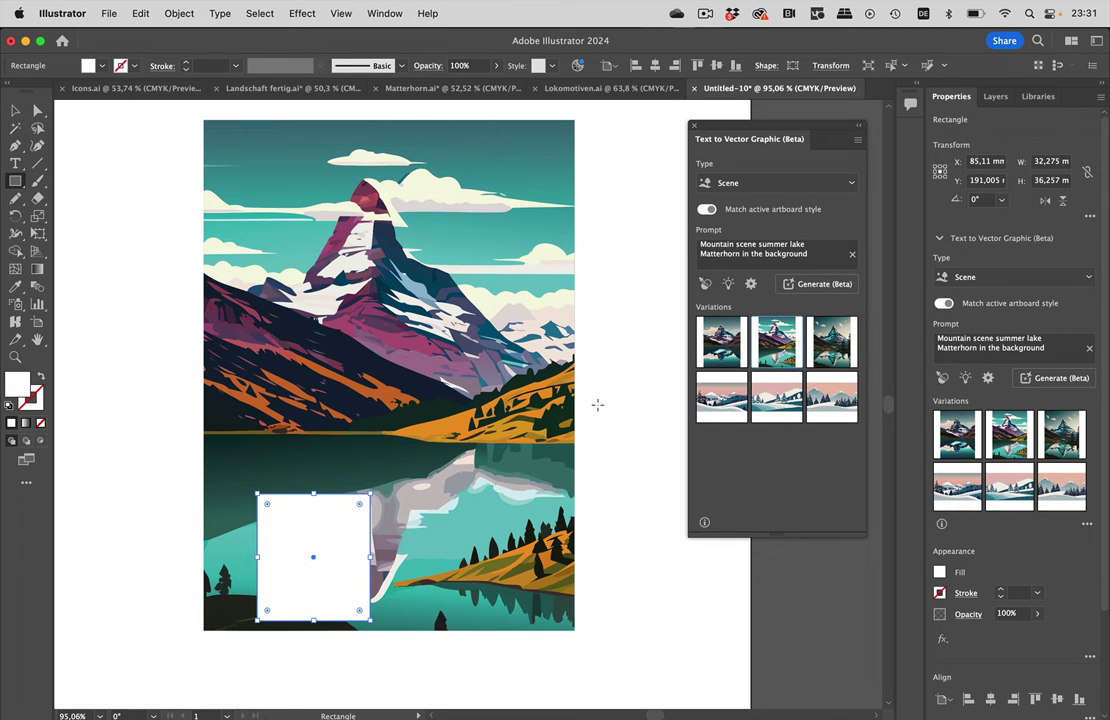
pyautogui.click(789, 187)
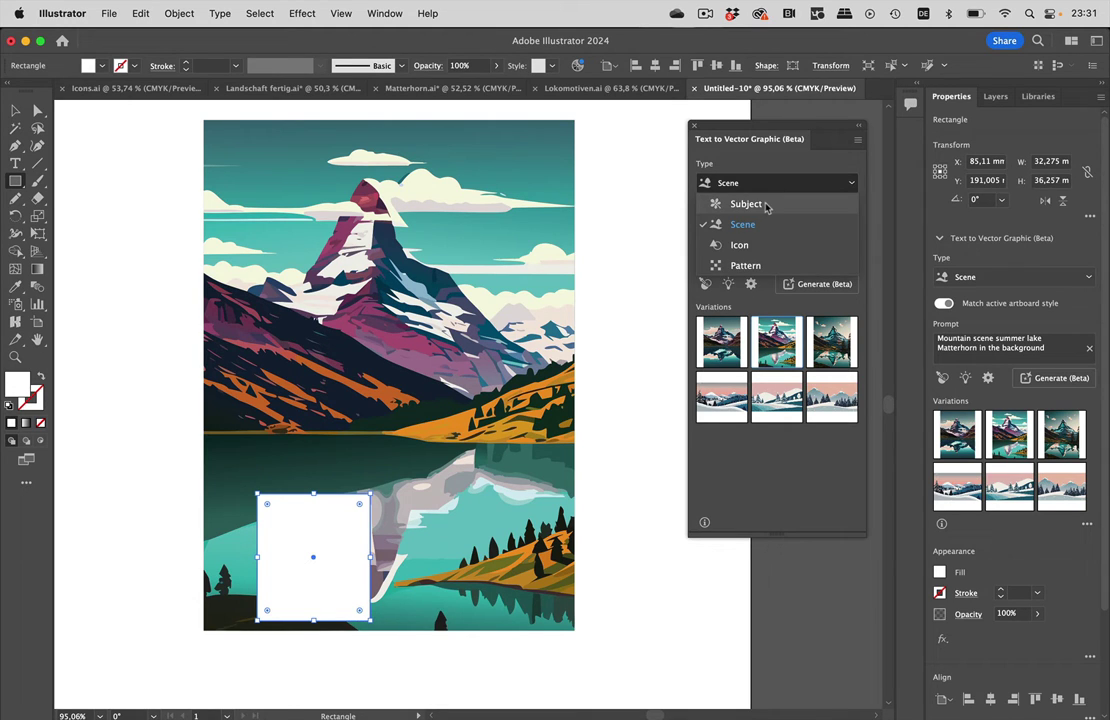
pyautogui.click(764, 205)
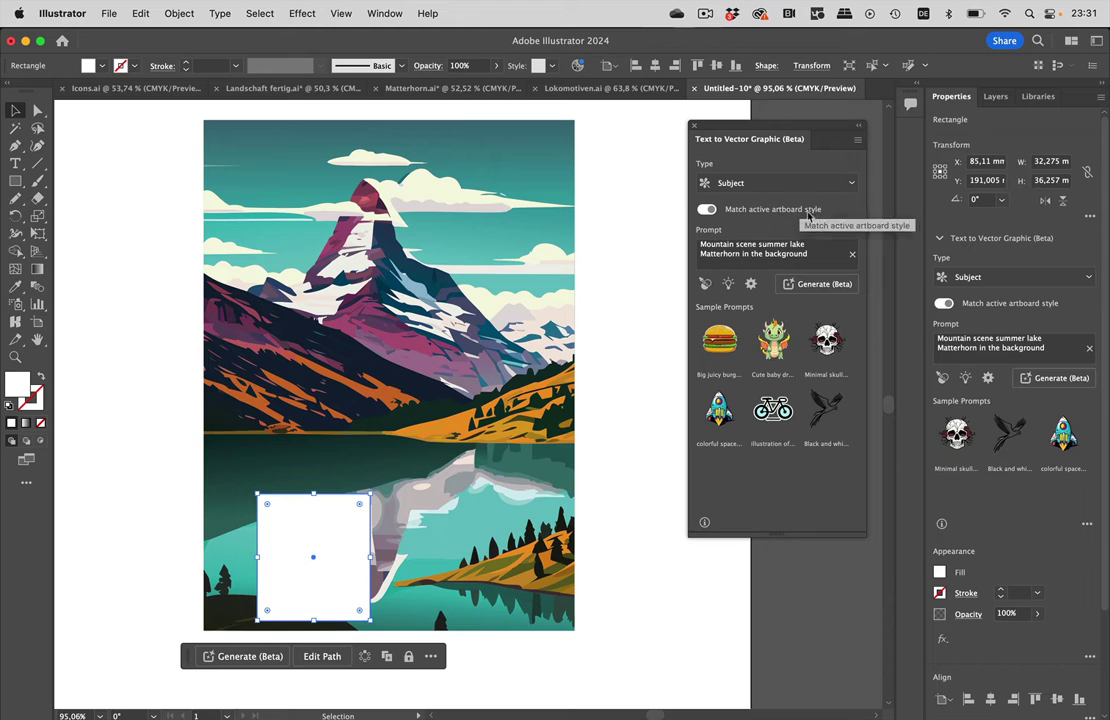
pyautogui.moveTo(815, 256); pyautogui.dragTo(700, 238)
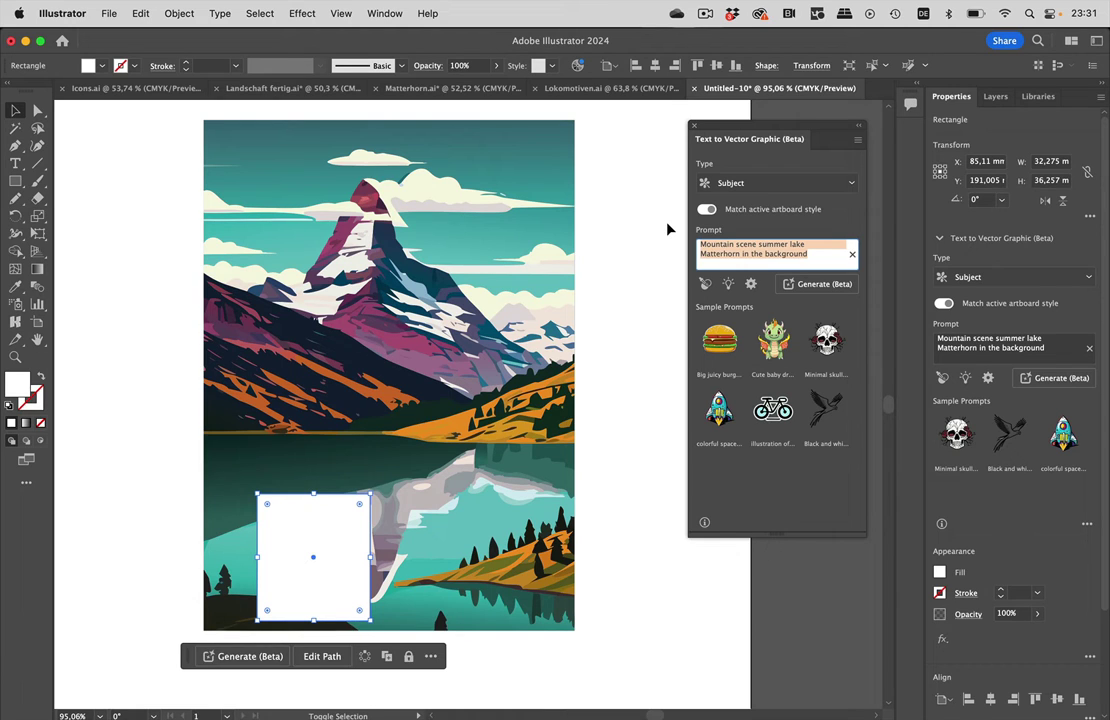
pyautogui.press('BackSpace')
pyautogui.write('People')
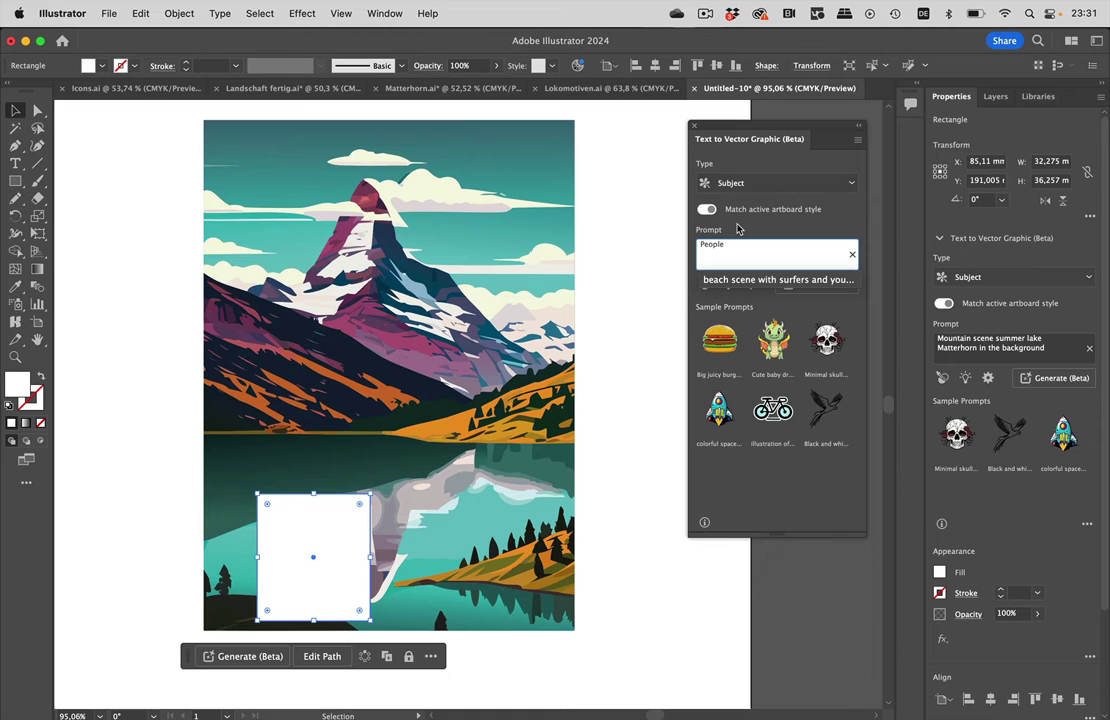
pyautogui.write(' hiking')
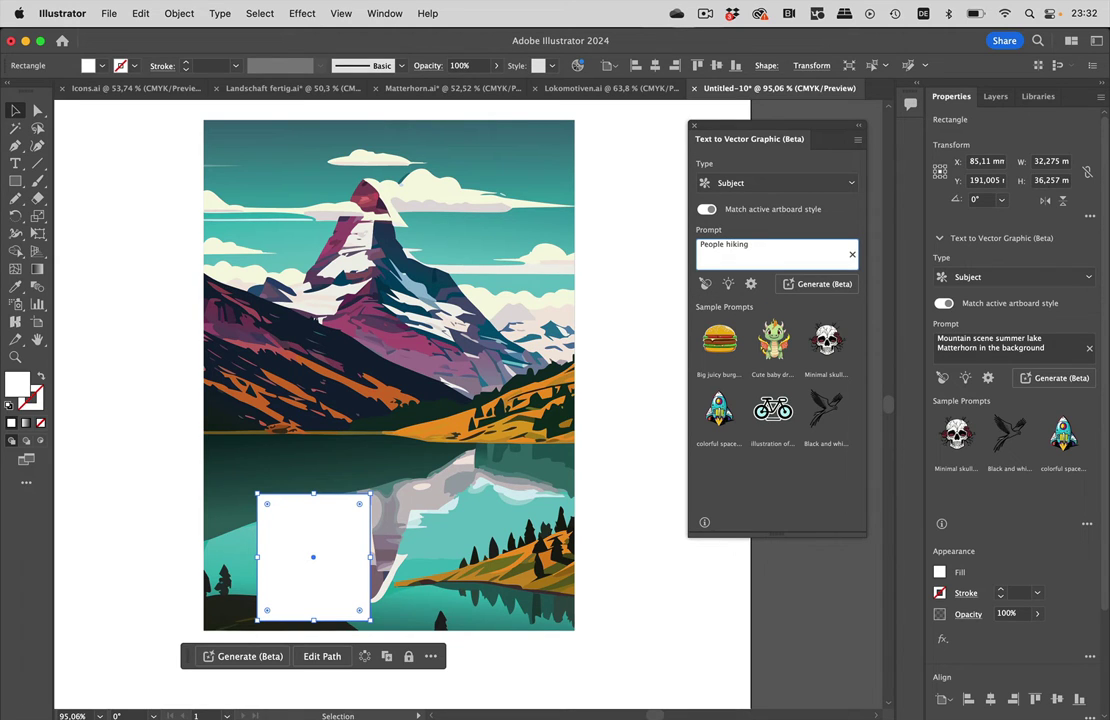
pyautogui.write(' and having a rest')
pyautogui.click(825, 285)
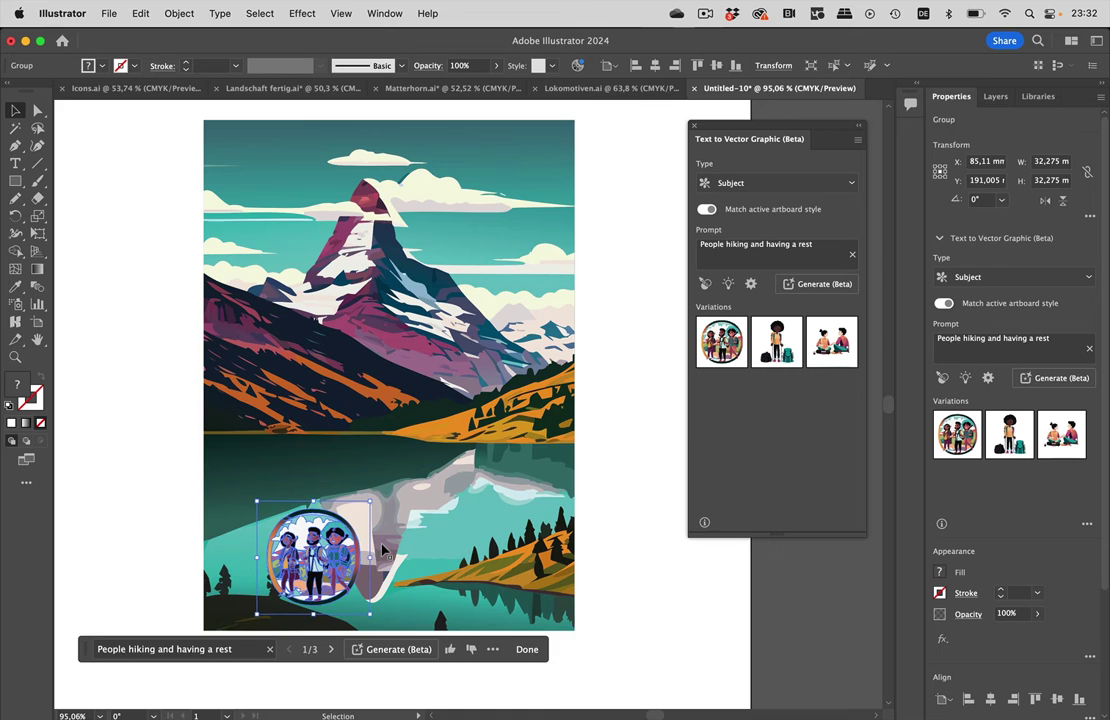
# Choose the variation of two people sitting and move it onto the lakeshore
pyautogui.scroll(5, 300, 600)
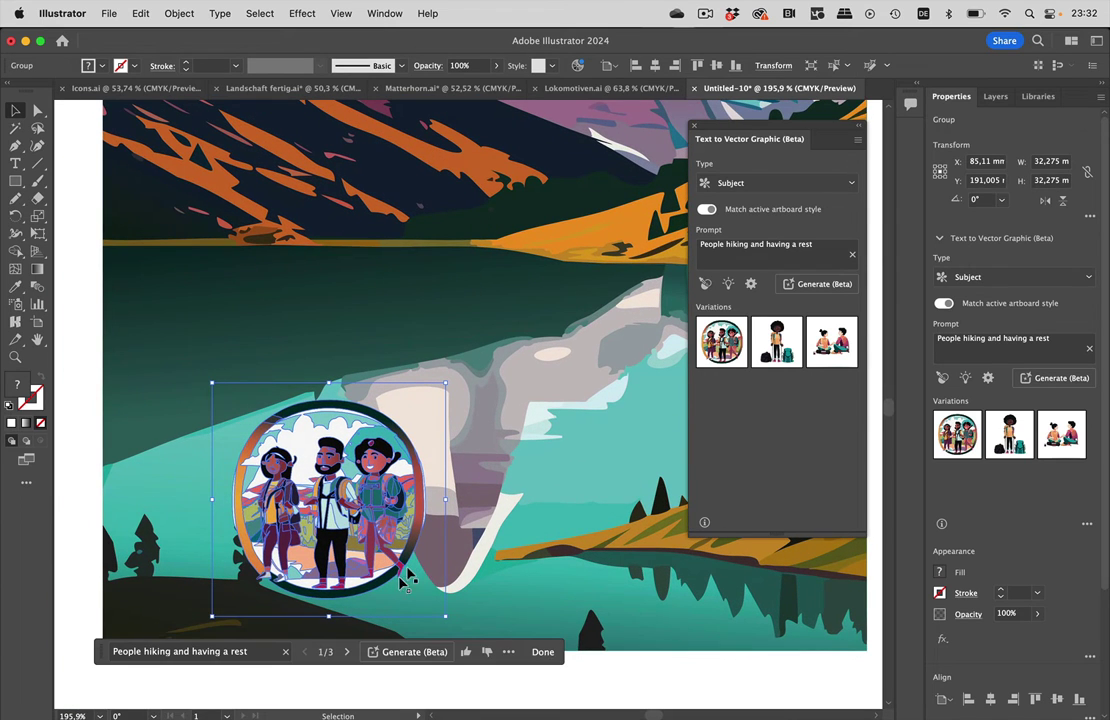
pyautogui.click(777, 342)
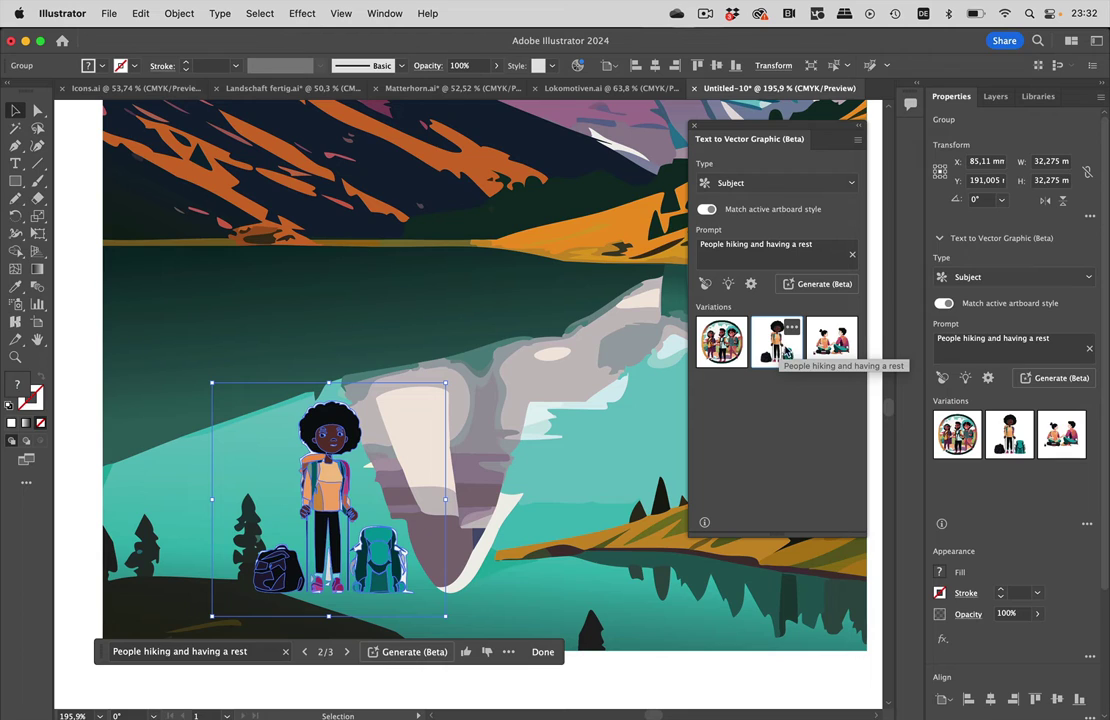
pyautogui.click(830, 340)
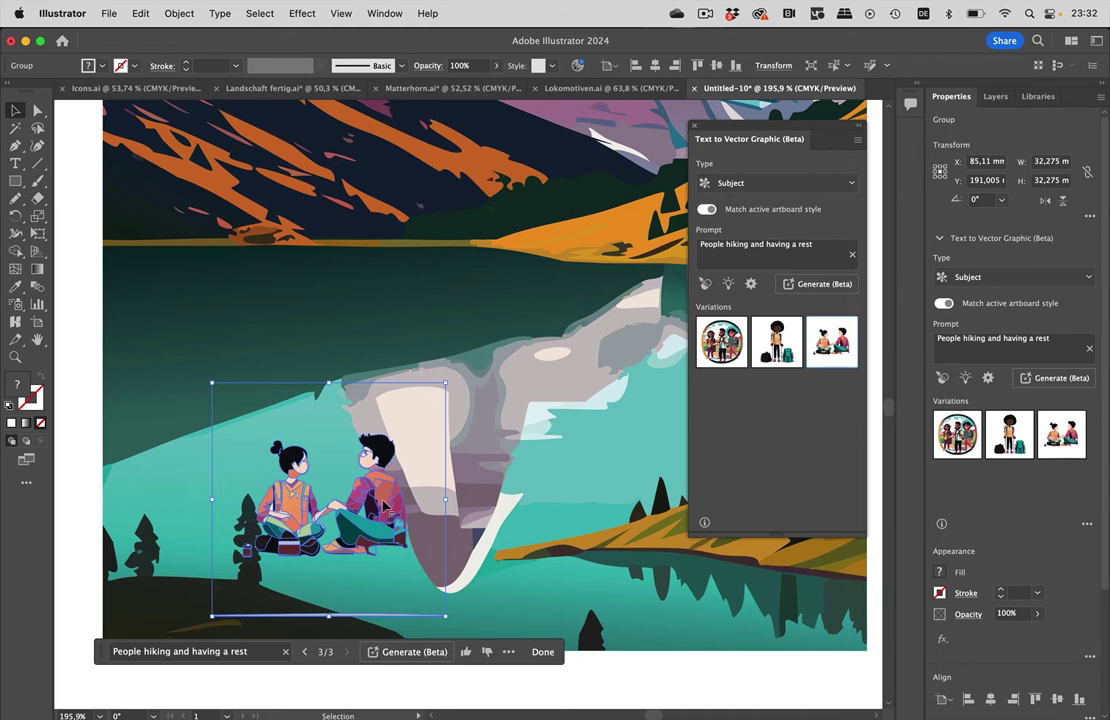
pyautogui.moveTo(404, 510); pyautogui.dragTo(295, 578)
pyautogui.click(451, 672)
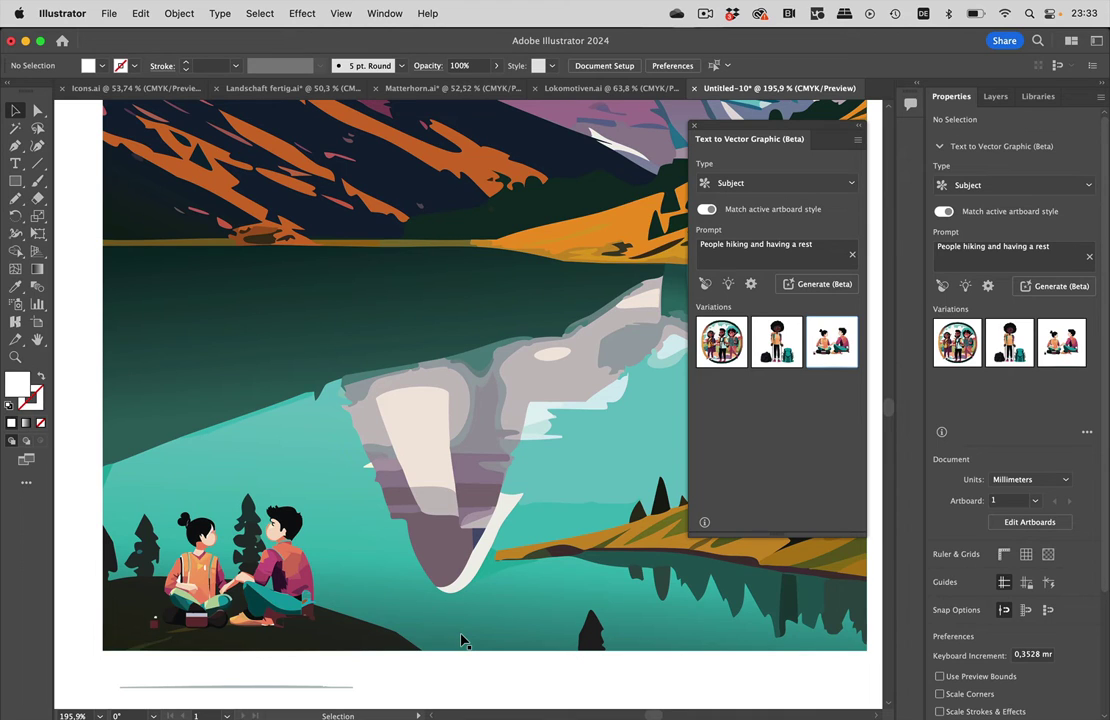
# Generate more hiker variations, place the hiker-in-a-circle one, then switch to Landschaft fertig.ai
pyautogui.click(820, 286)
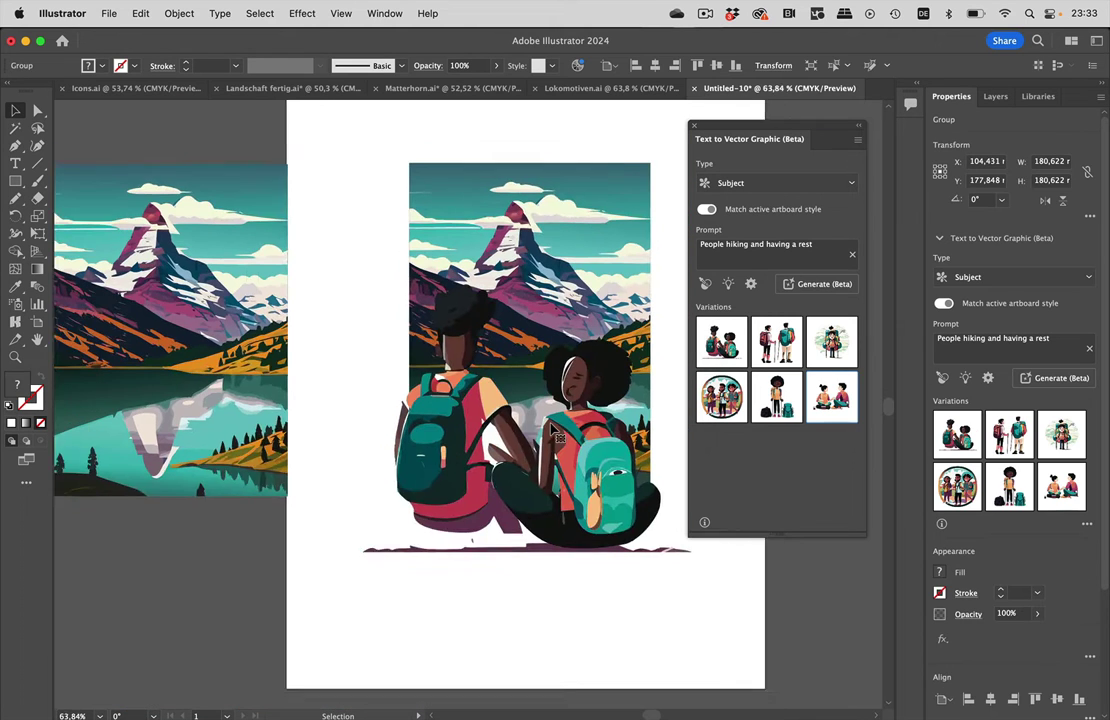
pyautogui.scroll(-2, 551, 430)
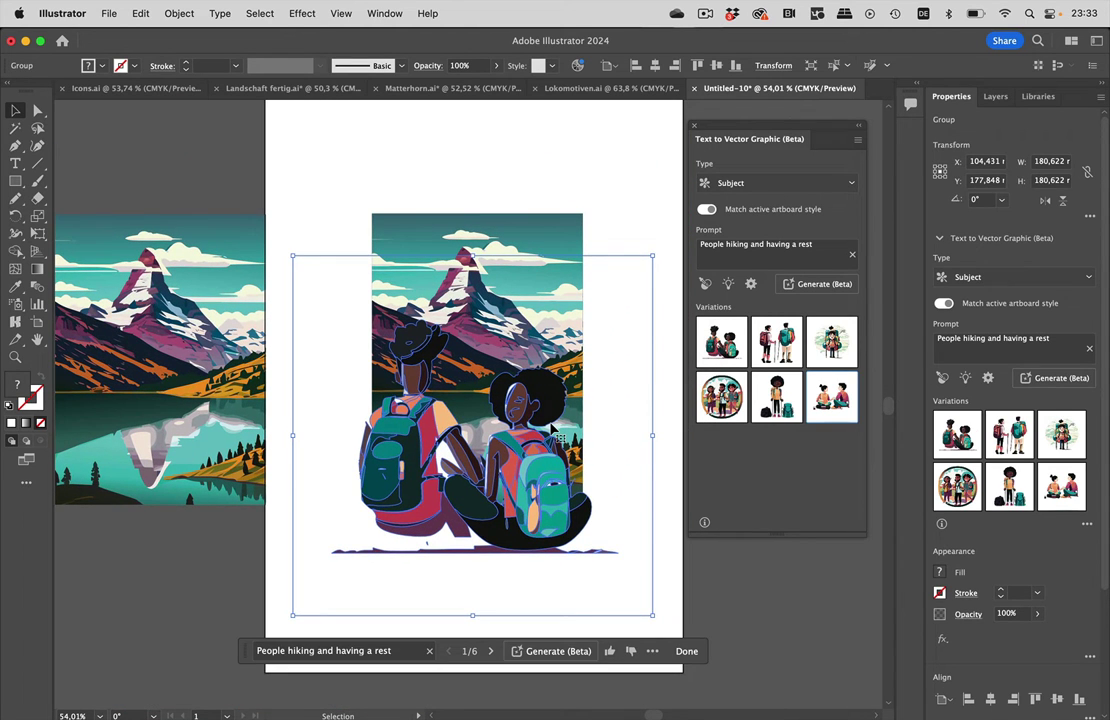
pyautogui.moveTo(551, 430); pyautogui.dragTo(584, 540)
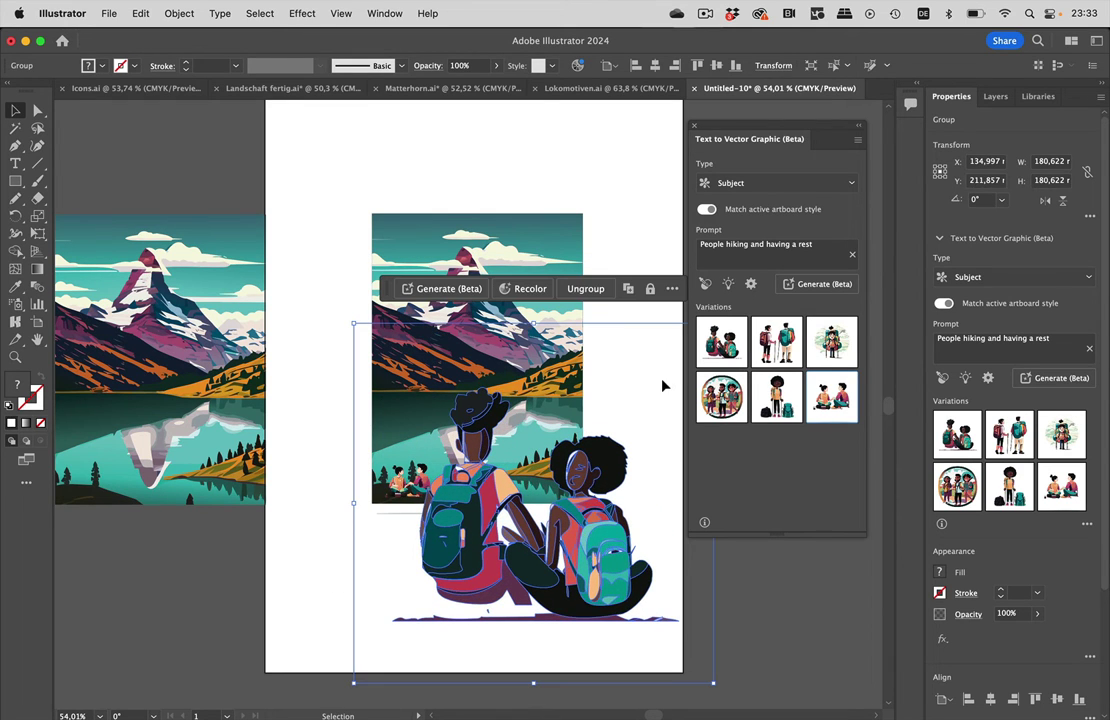
pyautogui.click(777, 341)
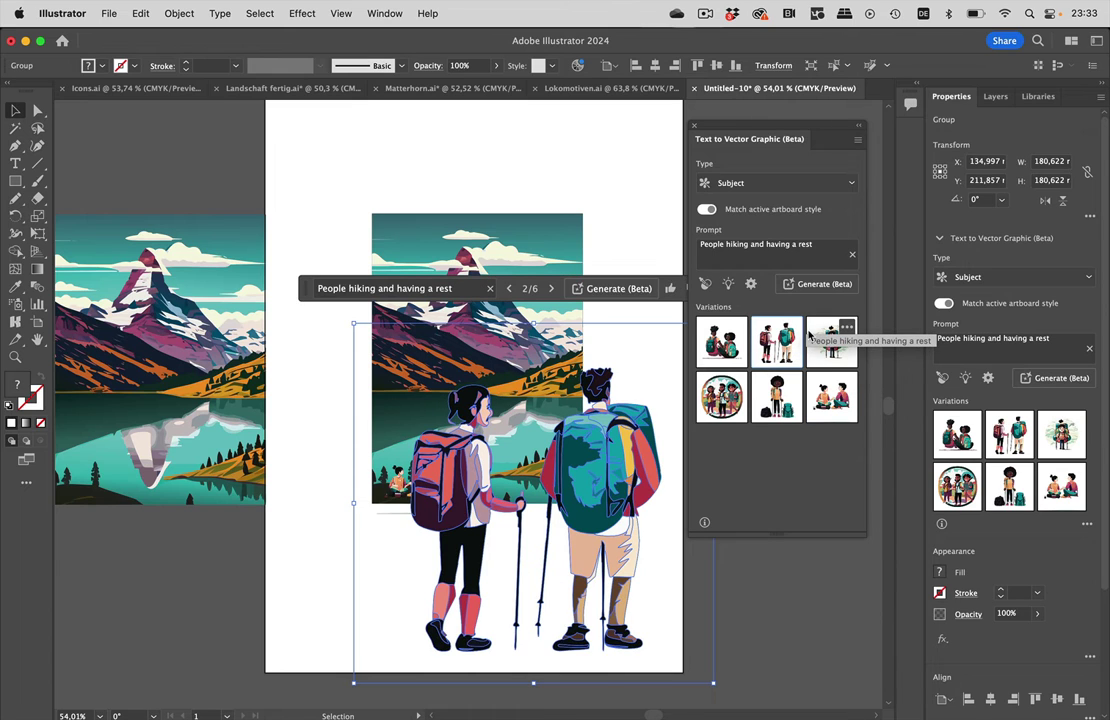
pyautogui.click(826, 355)
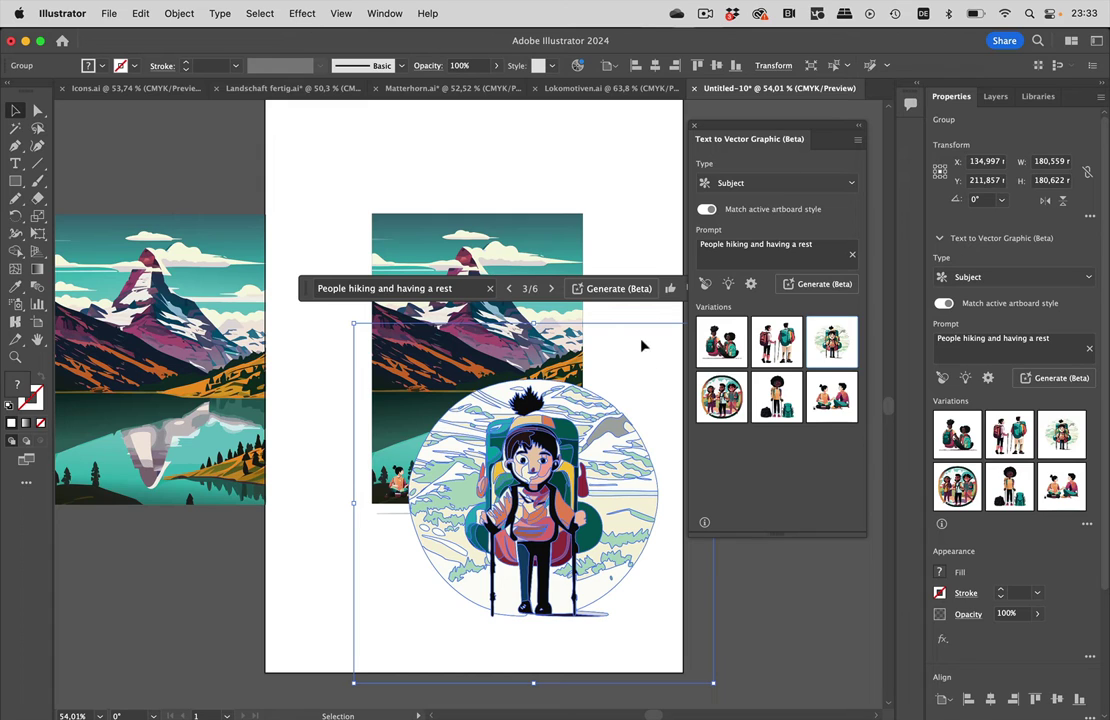
pyautogui.click(587, 192)
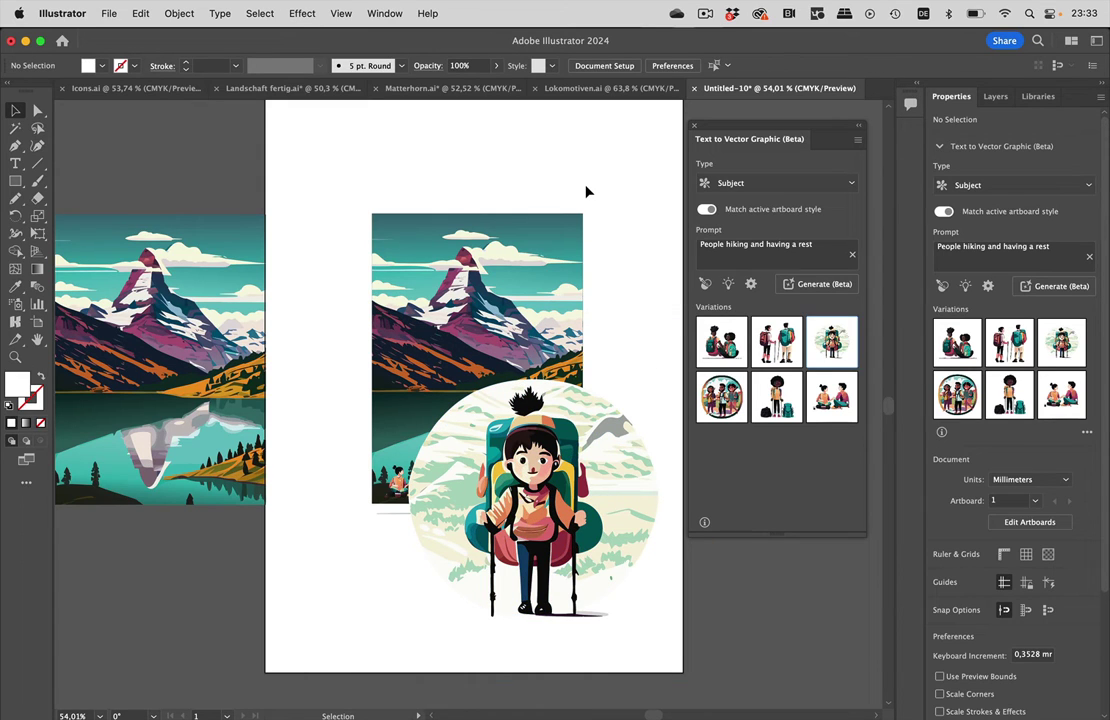
pyautogui.click(305, 90)
# Select and delete the existing train from the landscape
pyautogui.scroll(1, 502, 476)
pyautogui.click(503, 476)
pyautogui.press('Delete')
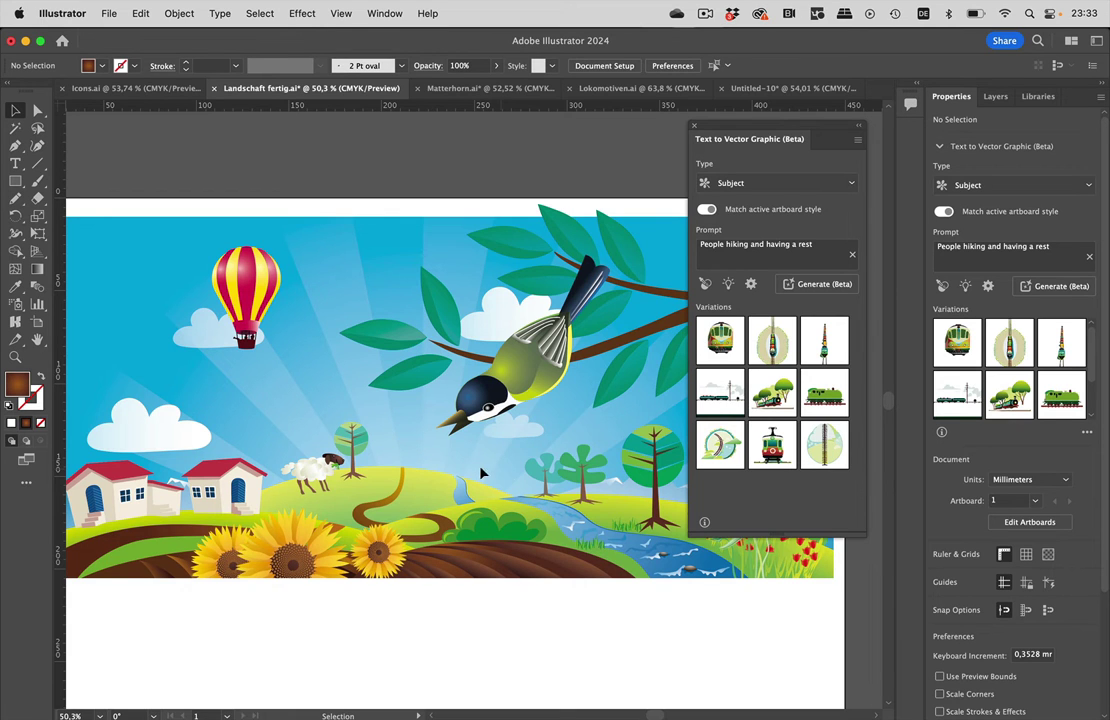
pyautogui.scroll(-2, 453, 453)
pyautogui.scroll(-2, 220, 315)
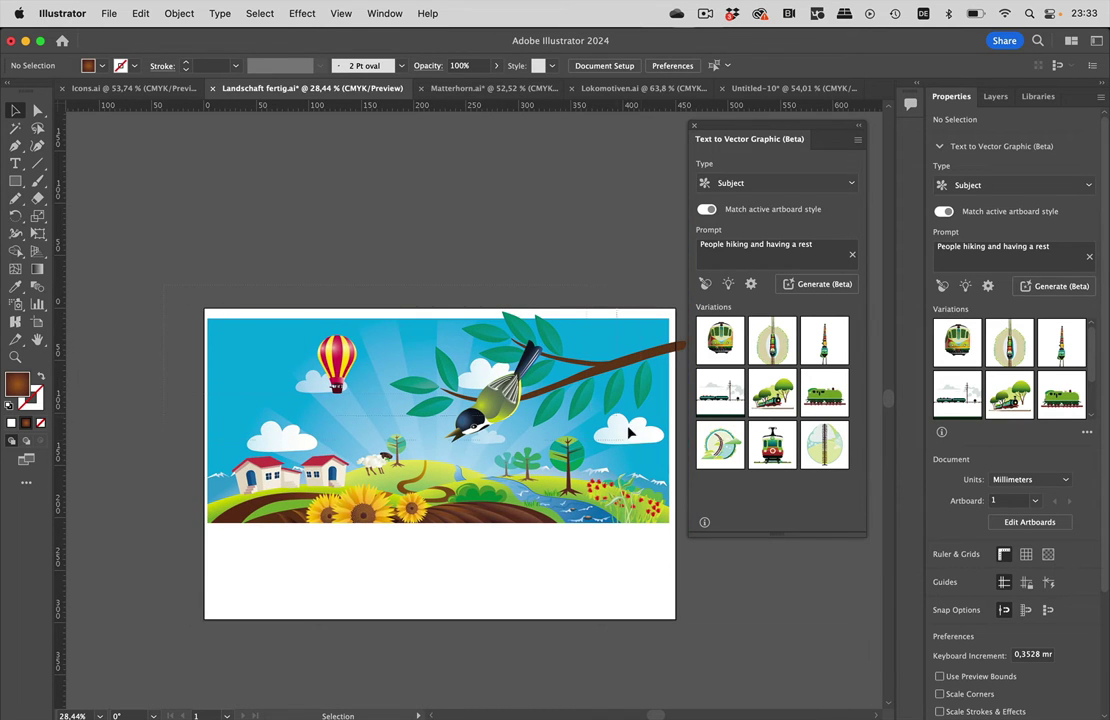
pyautogui.scroll(5, 466, 520)
# Draw a placeholder box where the train was and generate 'train line for tourists'
pyautogui.press('m')
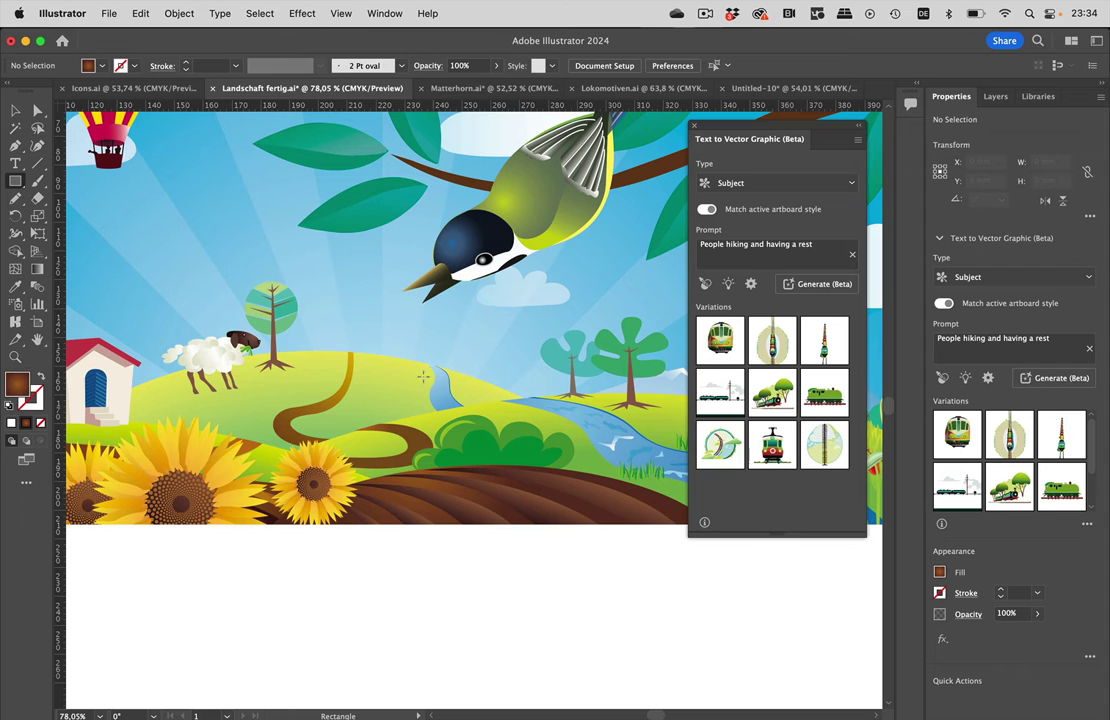
pyautogui.moveTo(370, 336); pyautogui.dragTo(511, 502)
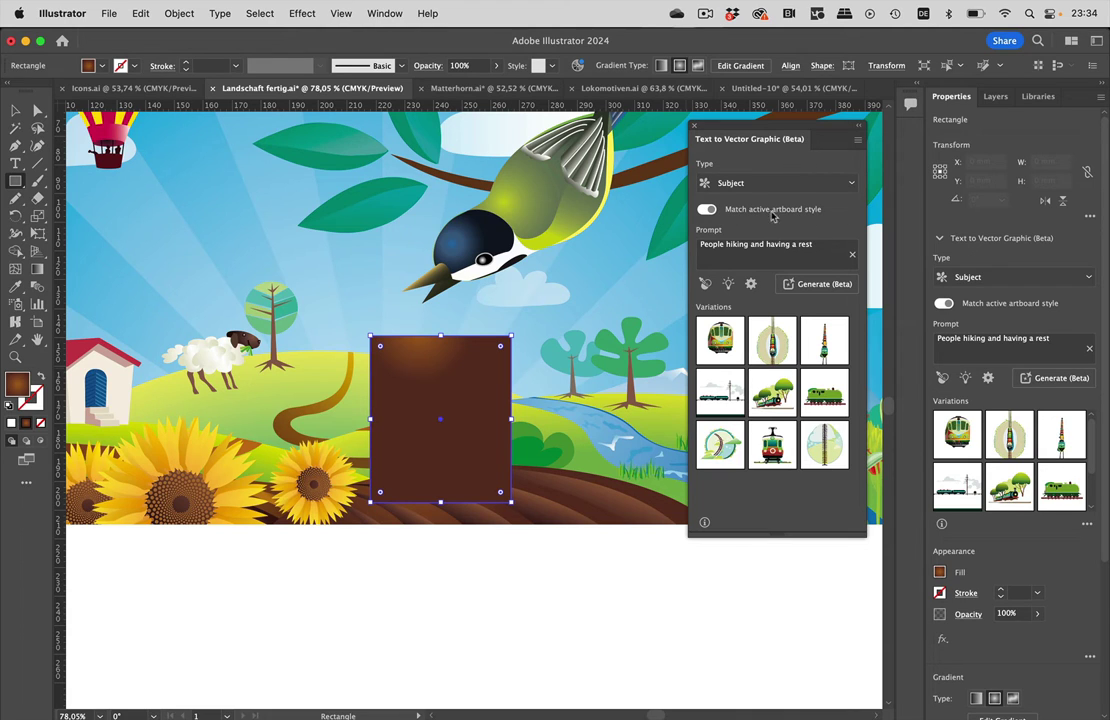
pyautogui.click(826, 246)
pyautogui.press('super+a')
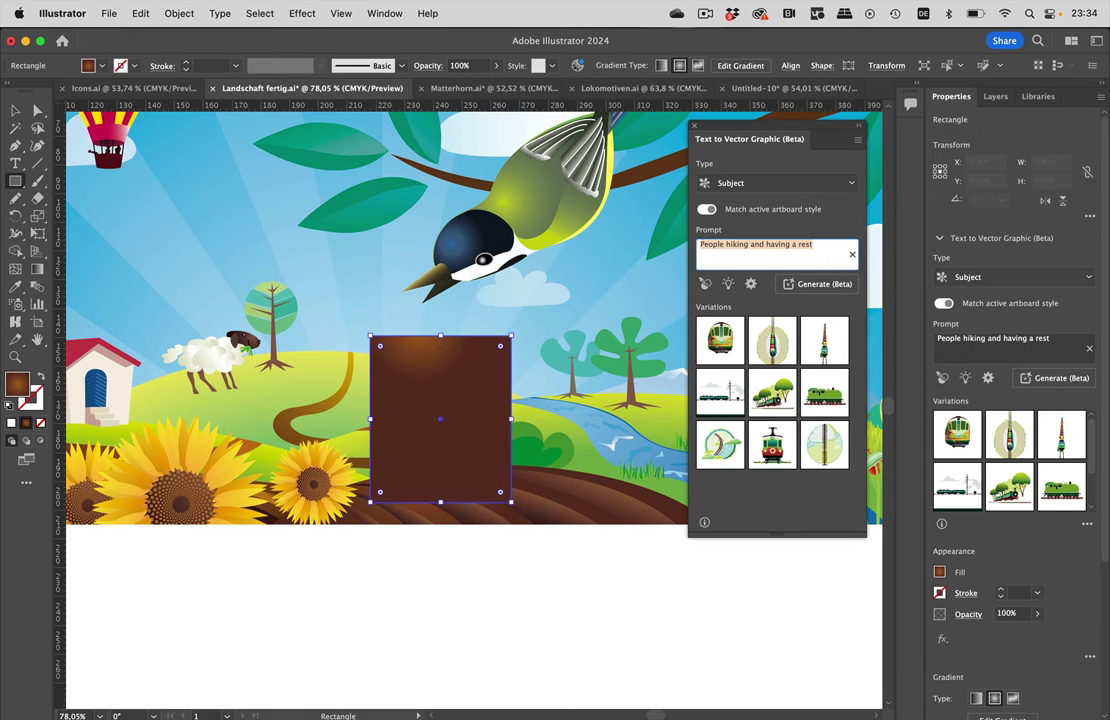
pyautogui.write('train line for tourists')
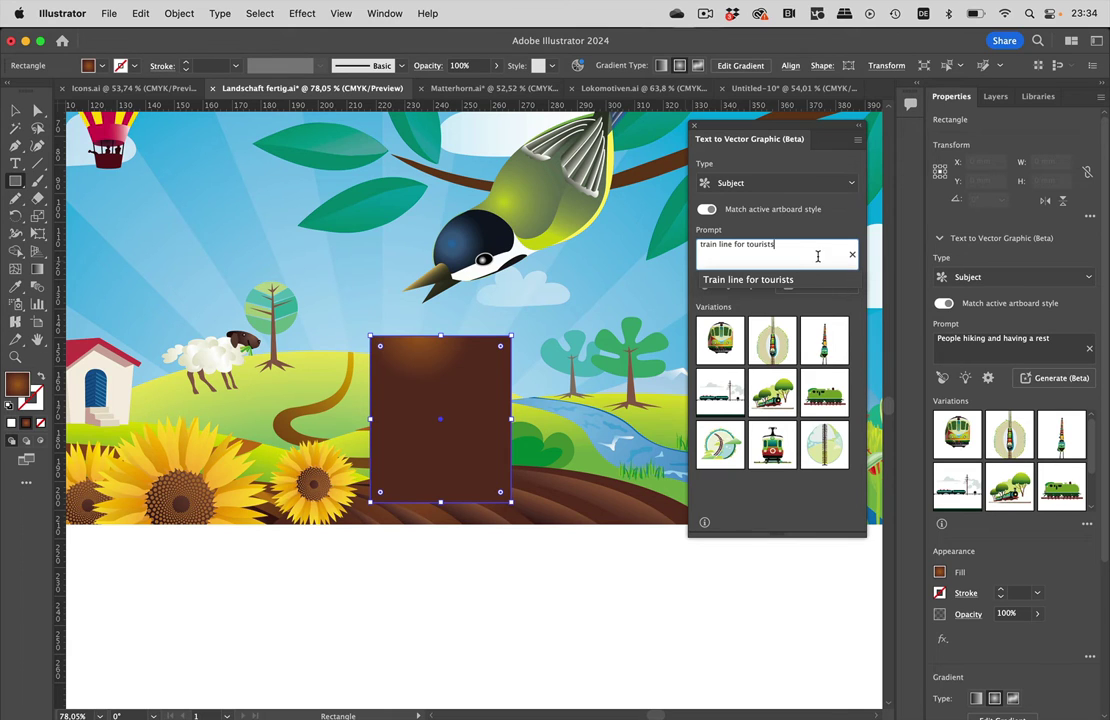
pyautogui.press('Return')
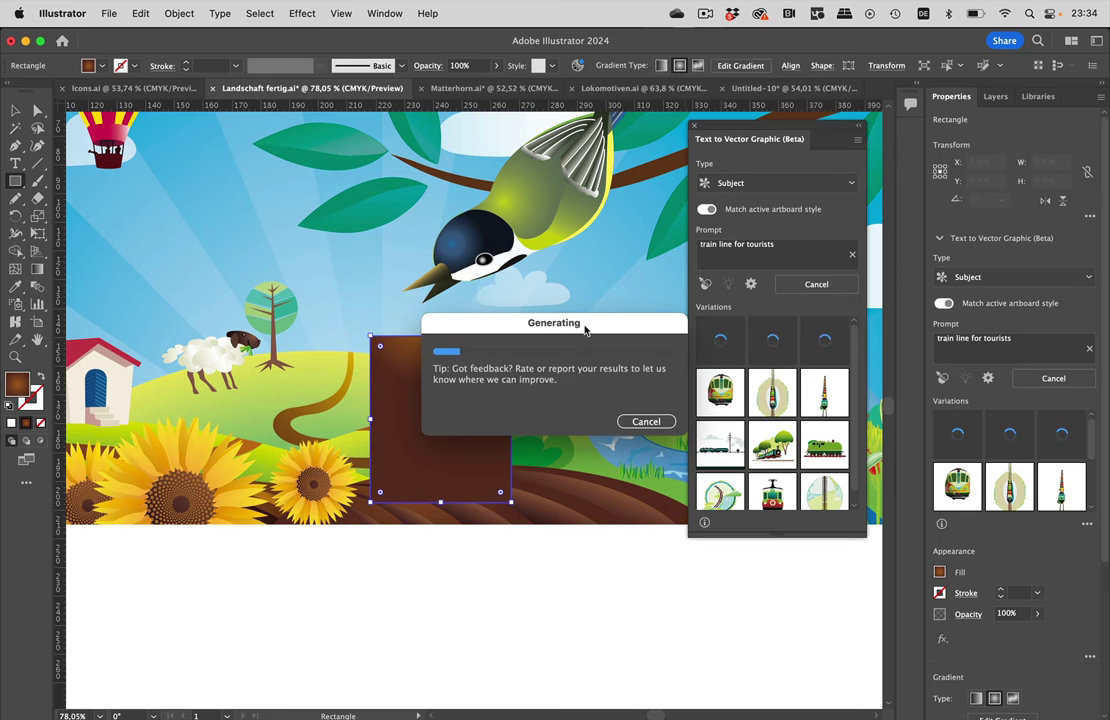
# Replace the generated train line with the green tram variation on the winding path
pyautogui.moveTo(585, 330); pyautogui.dragTo(401, 206)
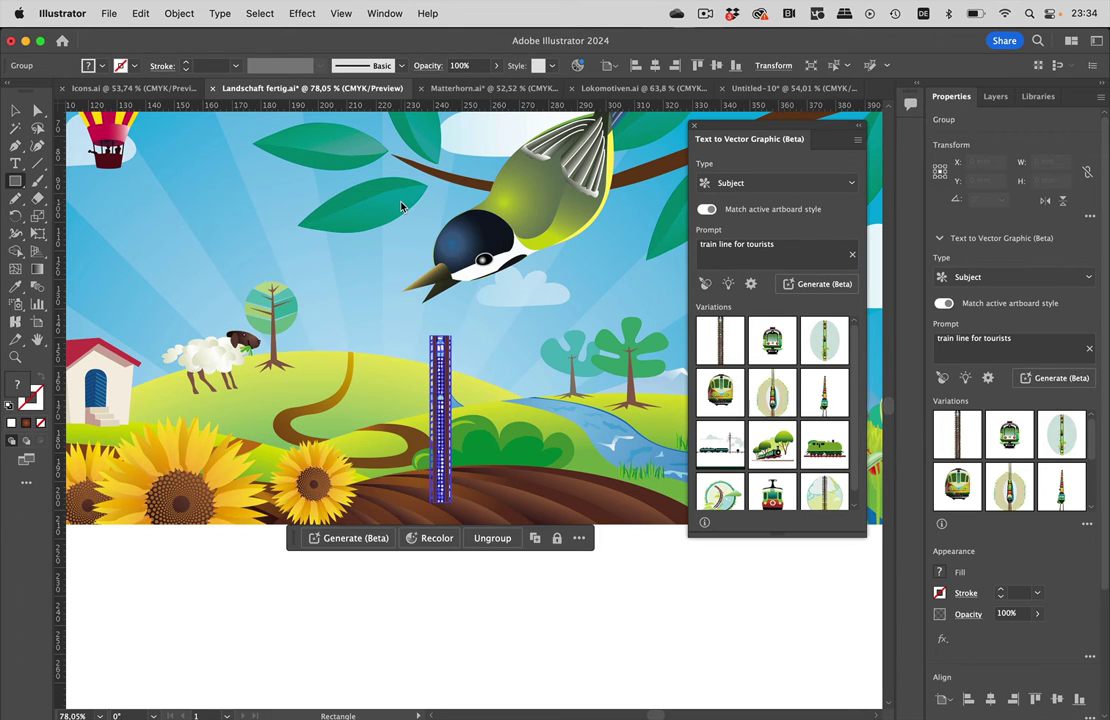
pyautogui.scroll(5, 400, 282)
pyautogui.hscroll(-2, 400, 282)
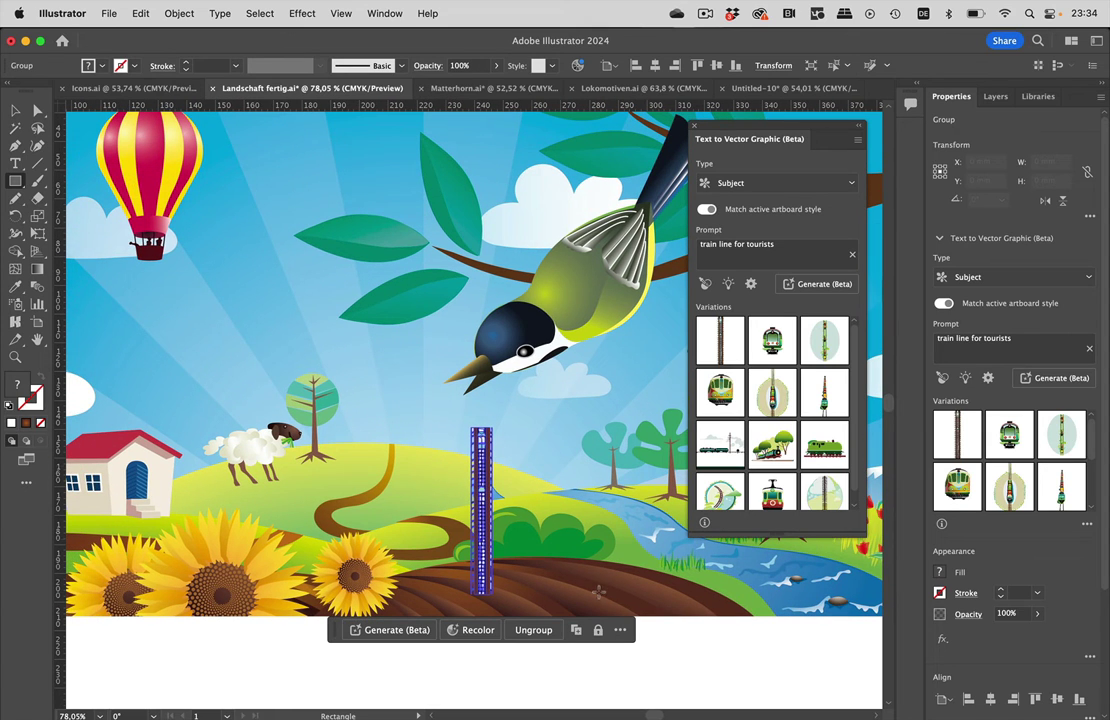
pyautogui.click(15, 110)
pyautogui.click(591, 586)
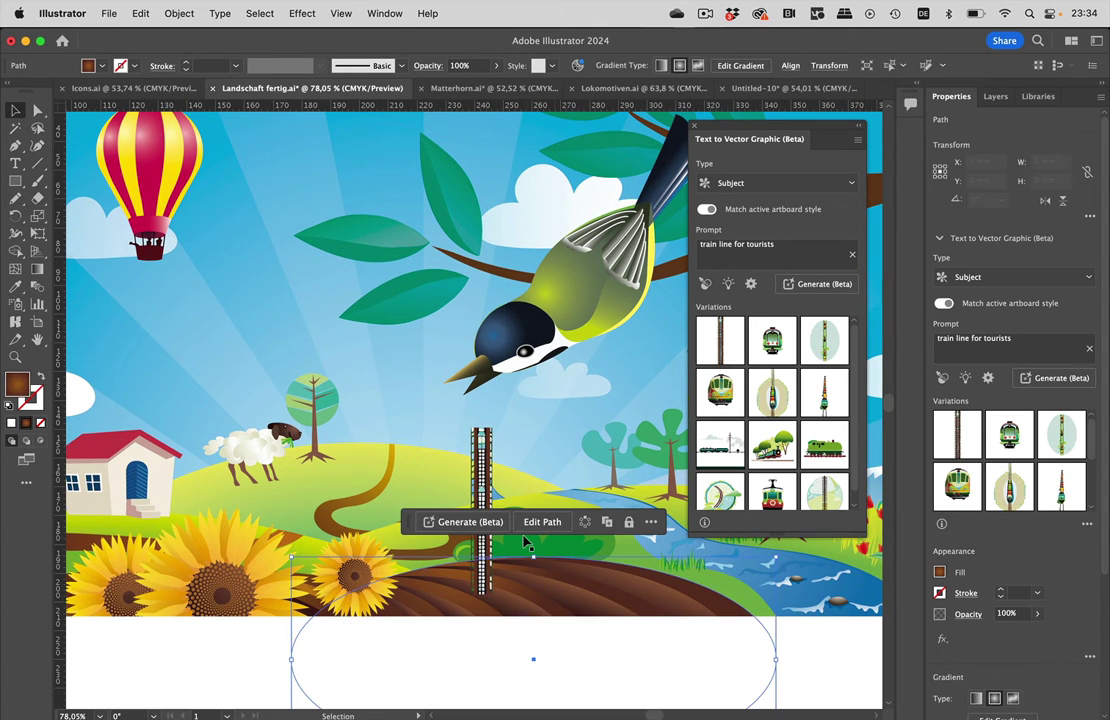
pyautogui.click(488, 483)
pyautogui.moveTo(772, 341)
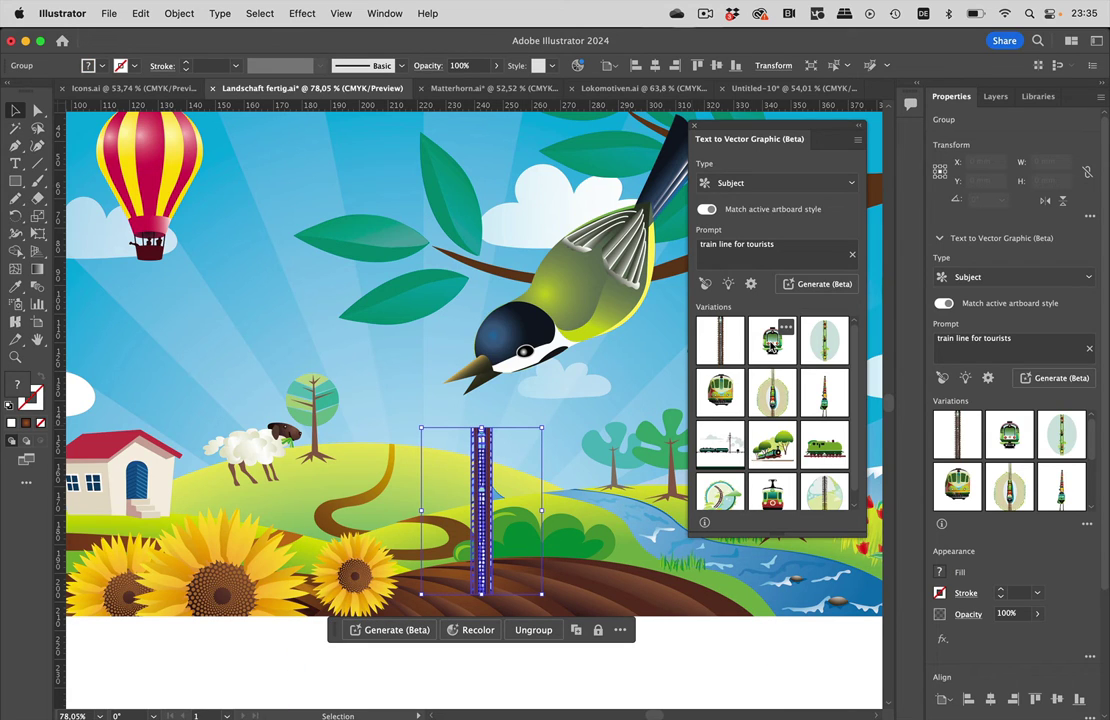
pyautogui.click(772, 343)
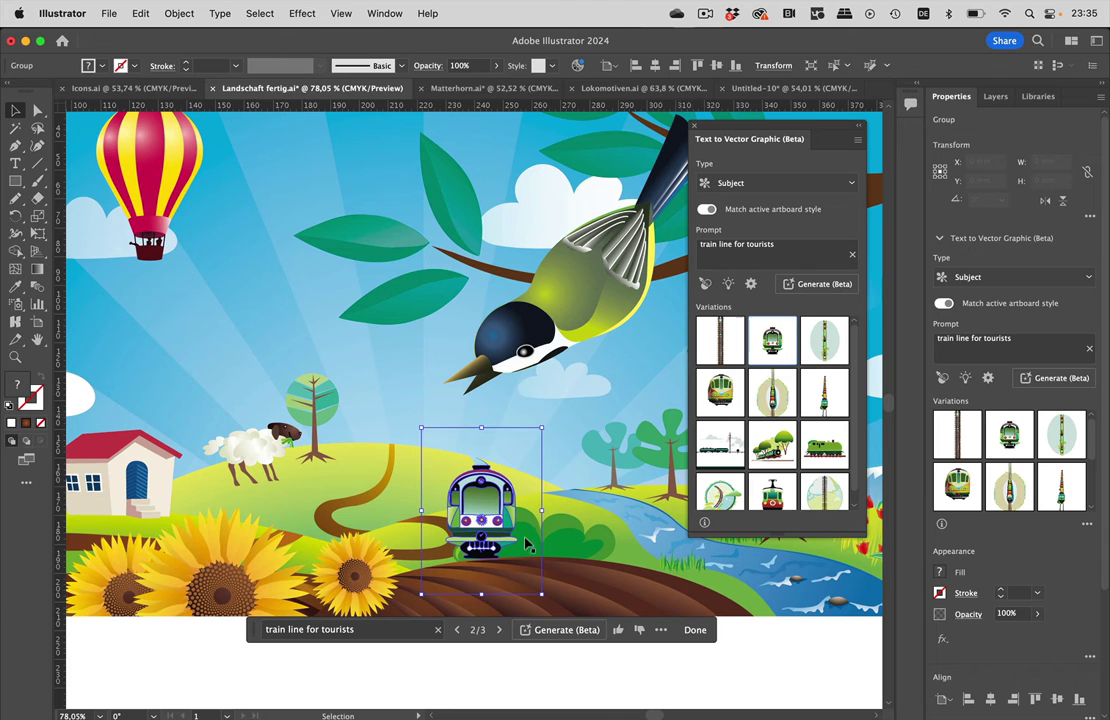
# Swap the leftmost sunflower for the trees-and-train variation and move it onto the hill
pyautogui.click(177, 575)
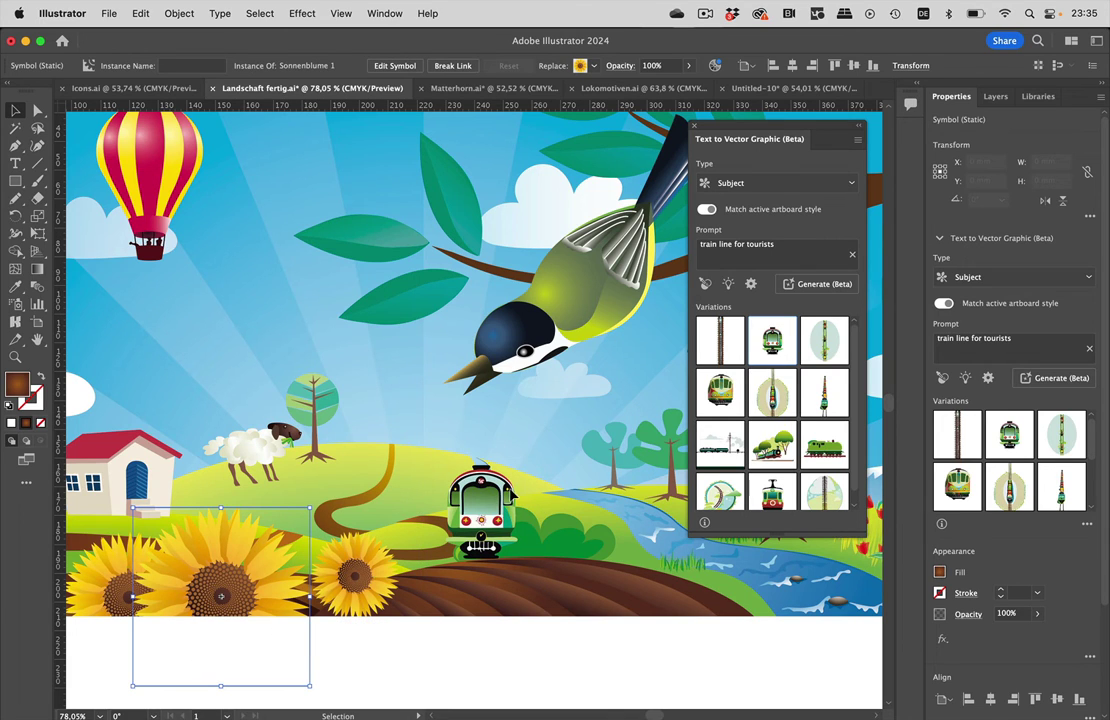
pyautogui.moveTo(718, 395)
pyautogui.scroll(-1, 770, 453)
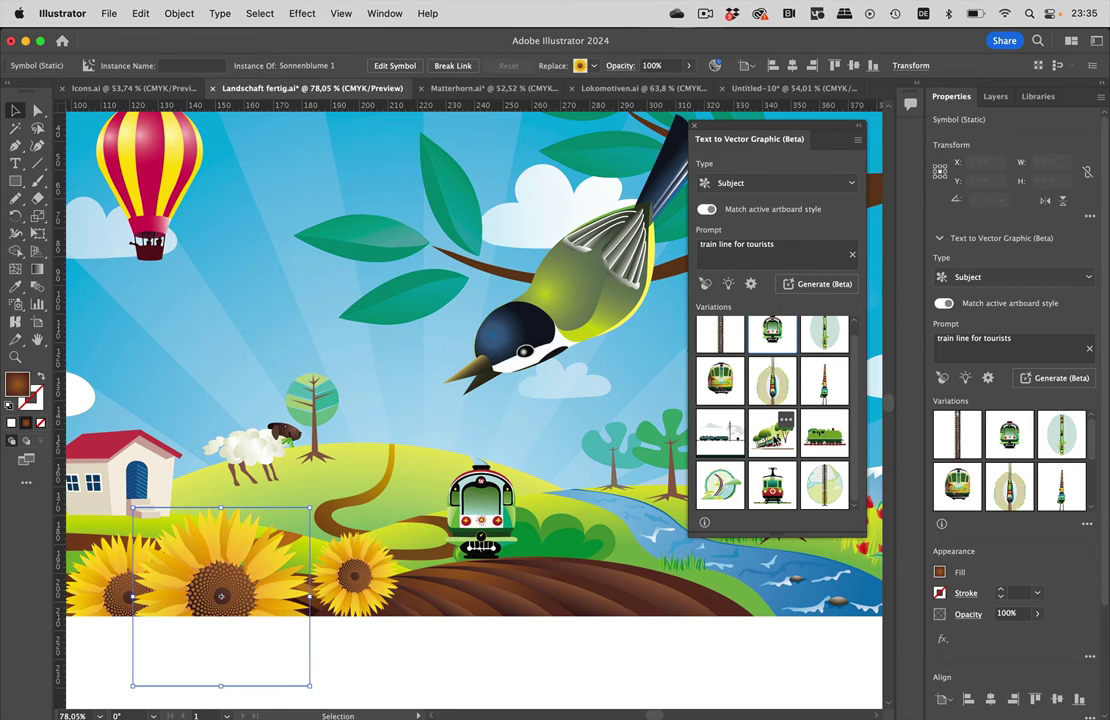
pyautogui.click(775, 438)
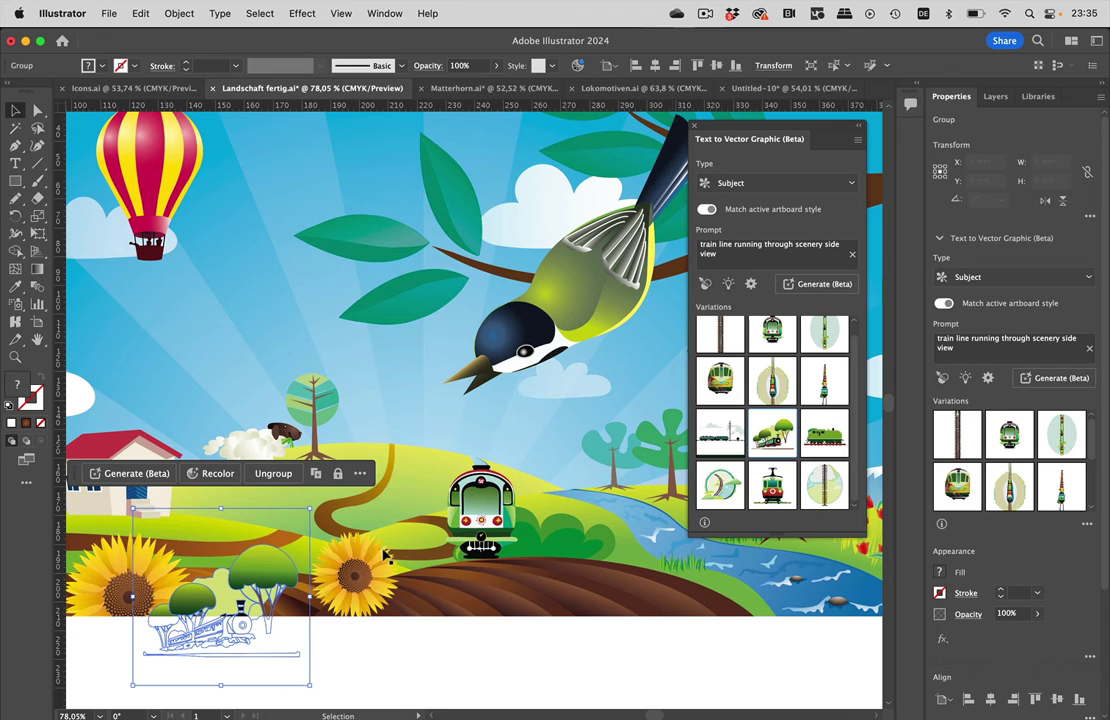
pyautogui.moveTo(233, 639); pyautogui.dragTo(420, 455)
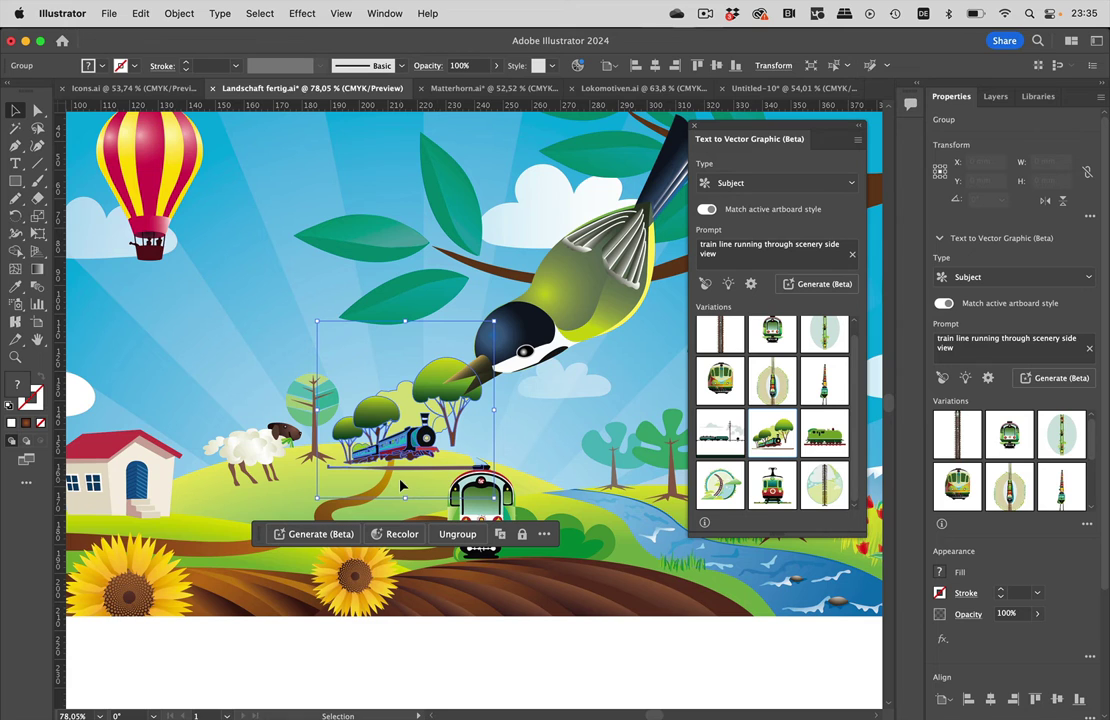
pyautogui.scroll(-5, 437, 474)
pyautogui.click(409, 226)
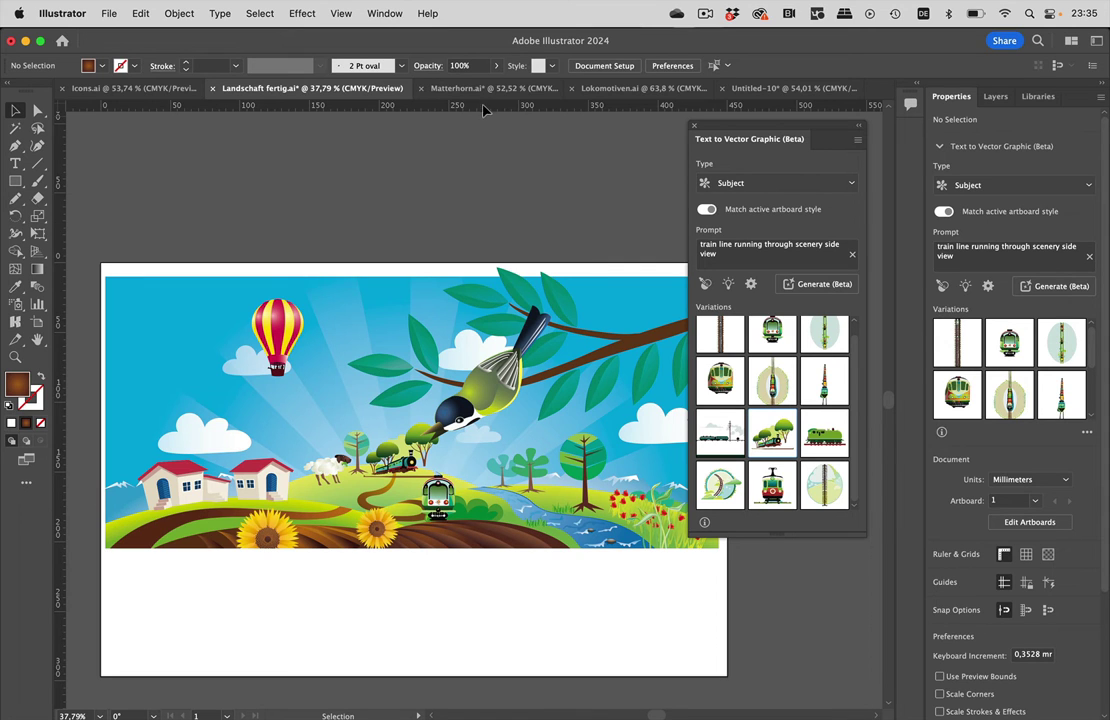
# Switch to Icons.ai and inspect the existing icons such as the house, basket and calendar
pyautogui.click(130, 88)
pyautogui.scroll(5, 505, 432)
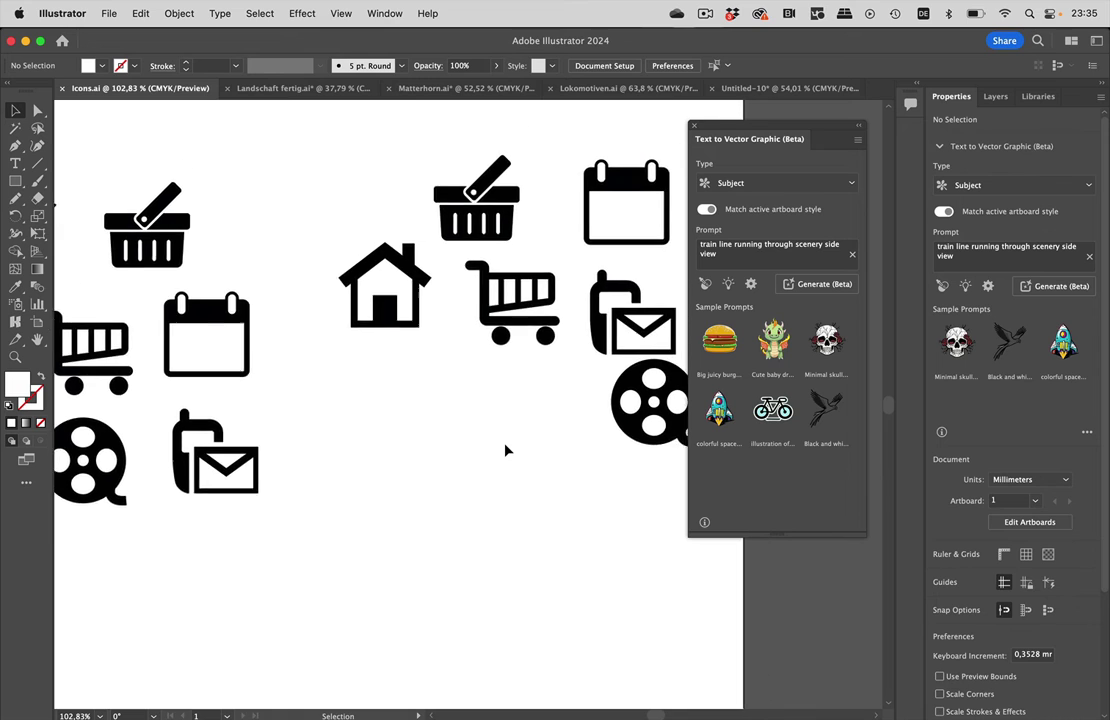
pyautogui.scroll(-2, 505, 452)
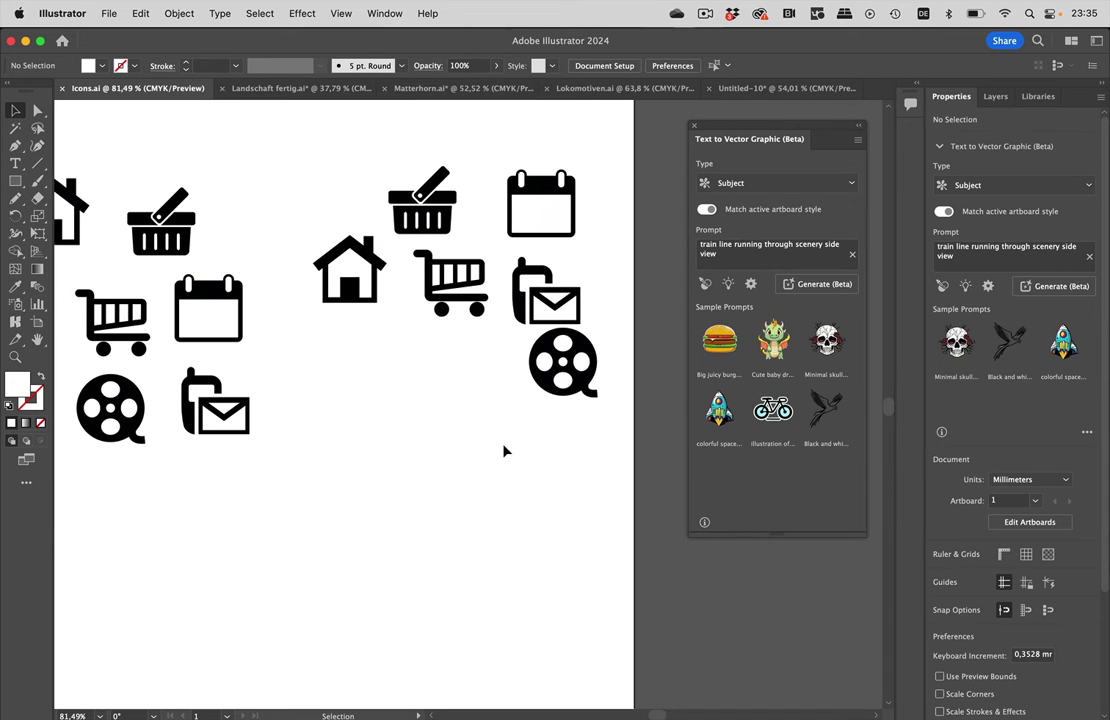
pyautogui.hscroll(-3, 344, 255)
pyautogui.click(270, 235)
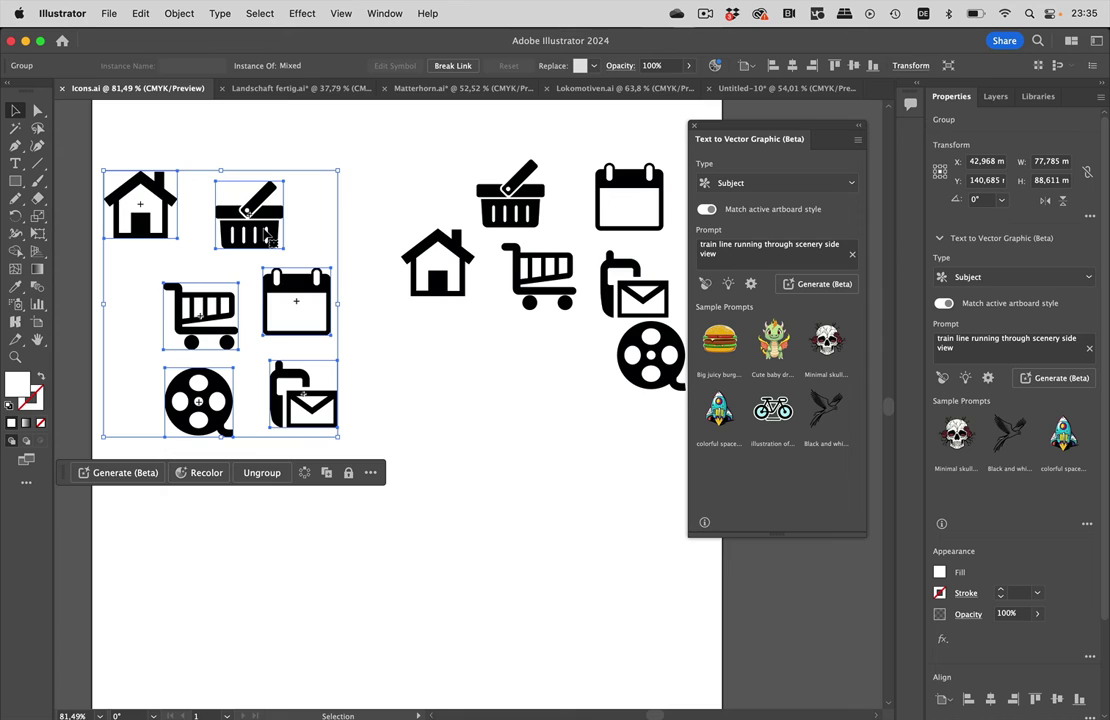
pyautogui.click(375, 220)
pyautogui.click(447, 253)
pyautogui.click(512, 198)
pyautogui.click(628, 196)
pyautogui.scroll(2, 420, 283)
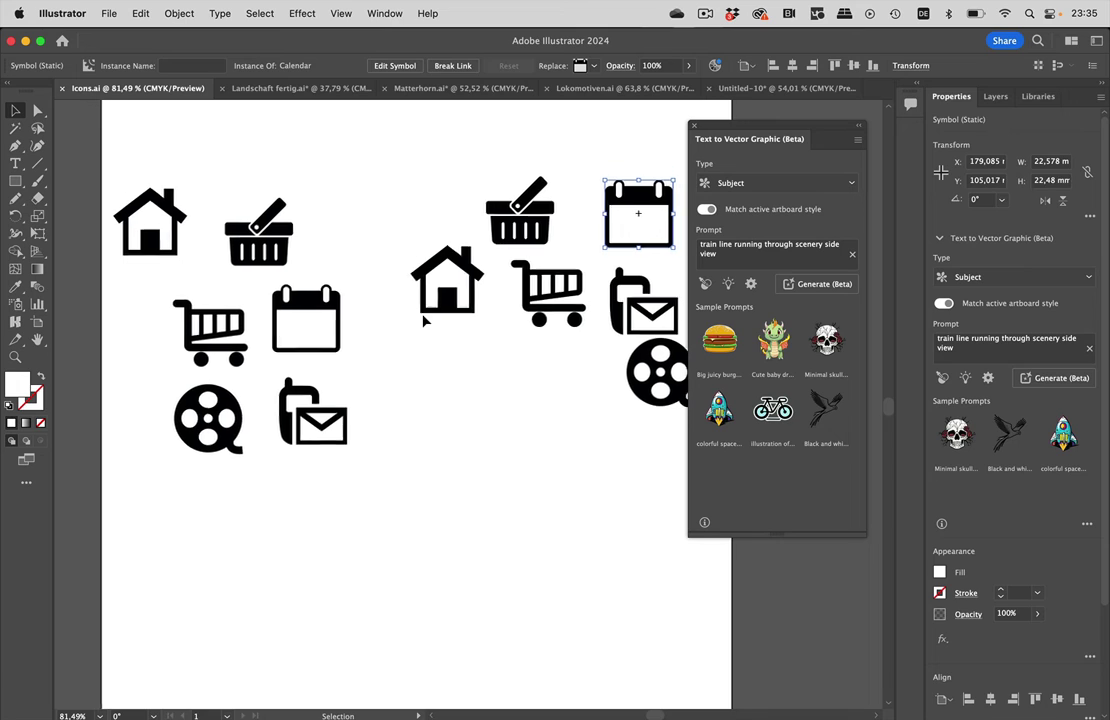
# Set Type to Icon, use the left icon group as style reference, and generate 'train reduced style'
pyautogui.click(750, 183)
pyautogui.click(742, 245)
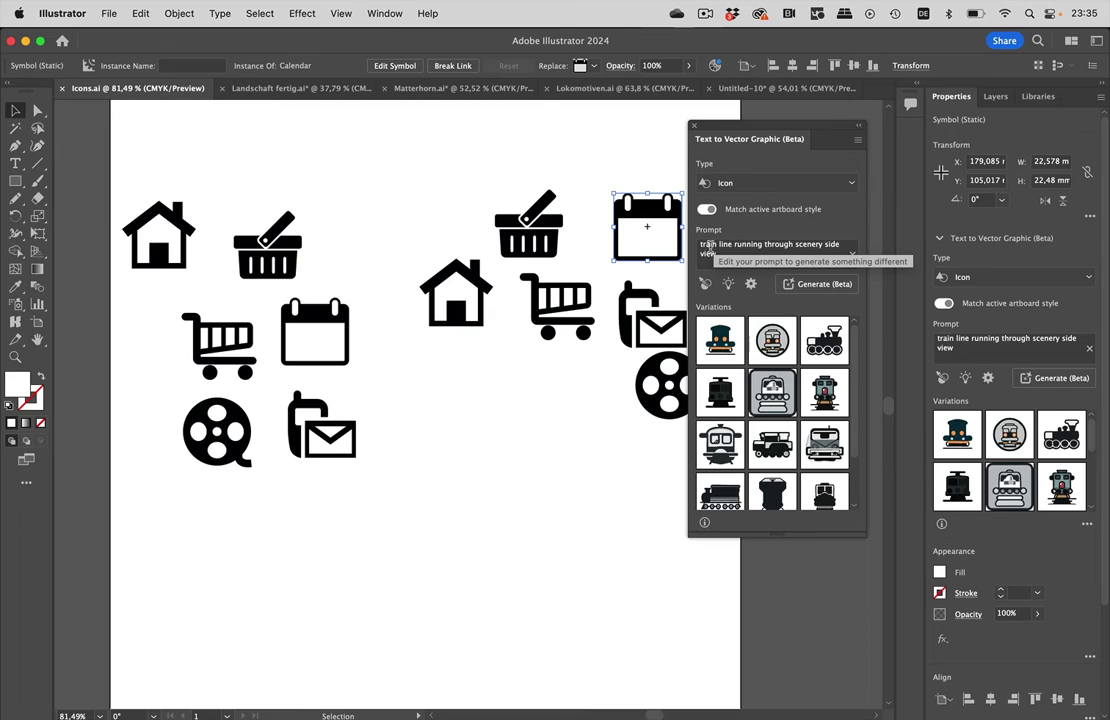
pyautogui.moveTo(718, 253); pyautogui.dragTo(690, 246)
pyautogui.press('BackSpace')
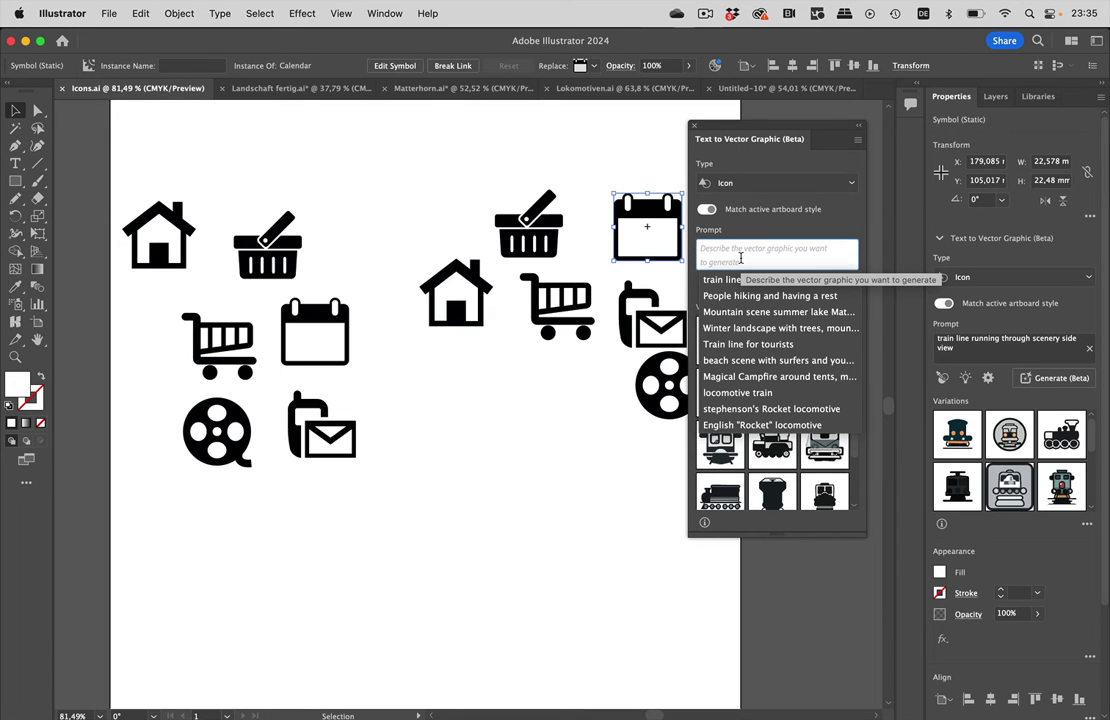
pyautogui.write('train')
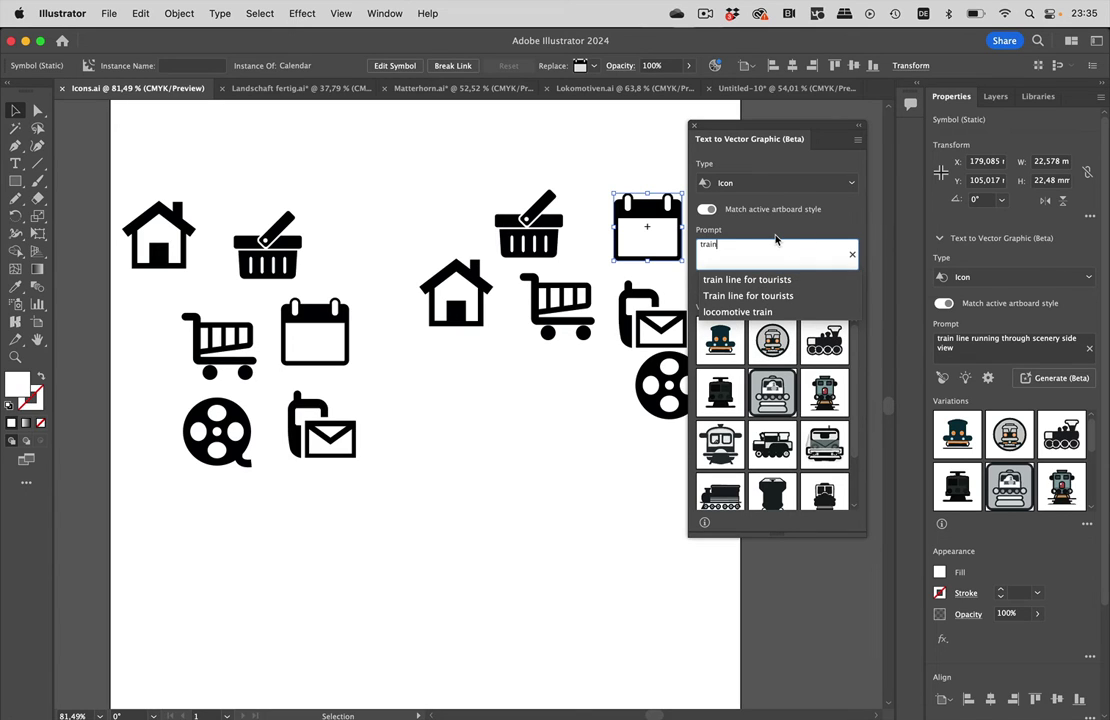
pyautogui.press('Escape')
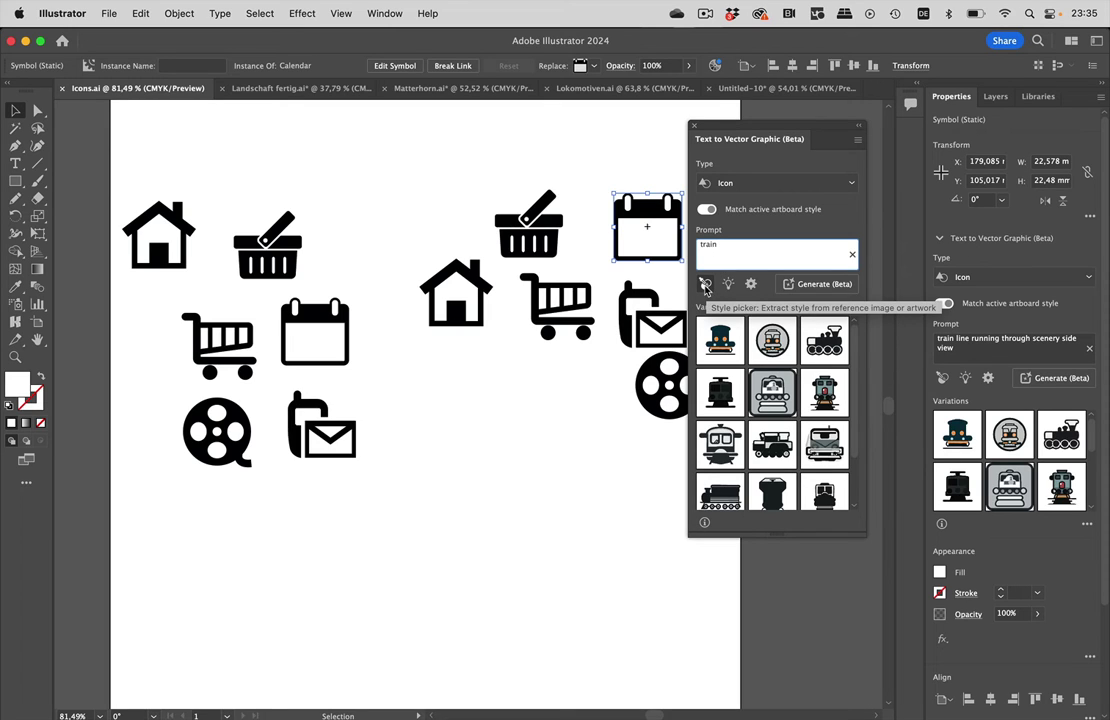
pyautogui.click(705, 285)
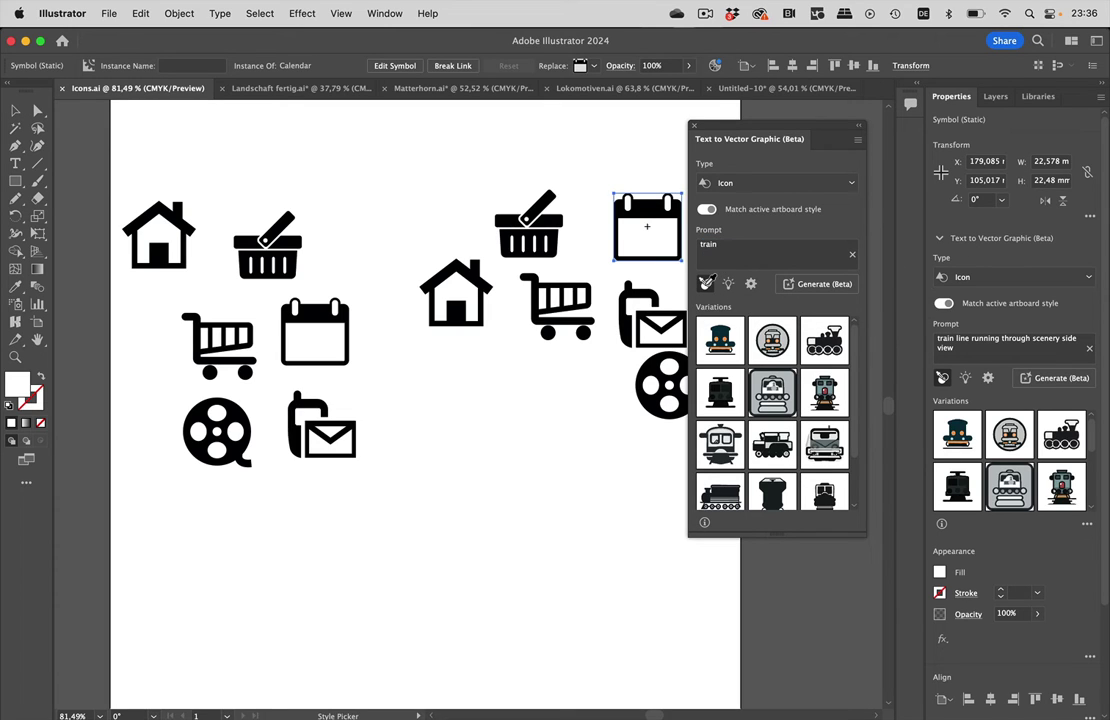
pyautogui.click(287, 251)
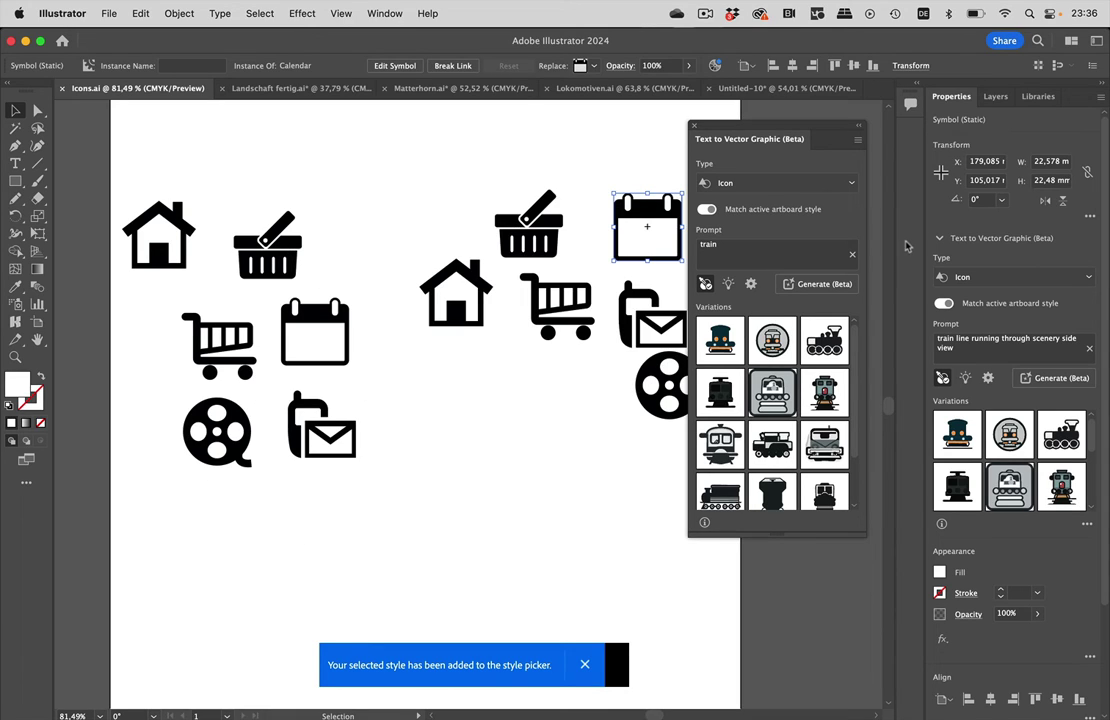
pyautogui.click(752, 285)
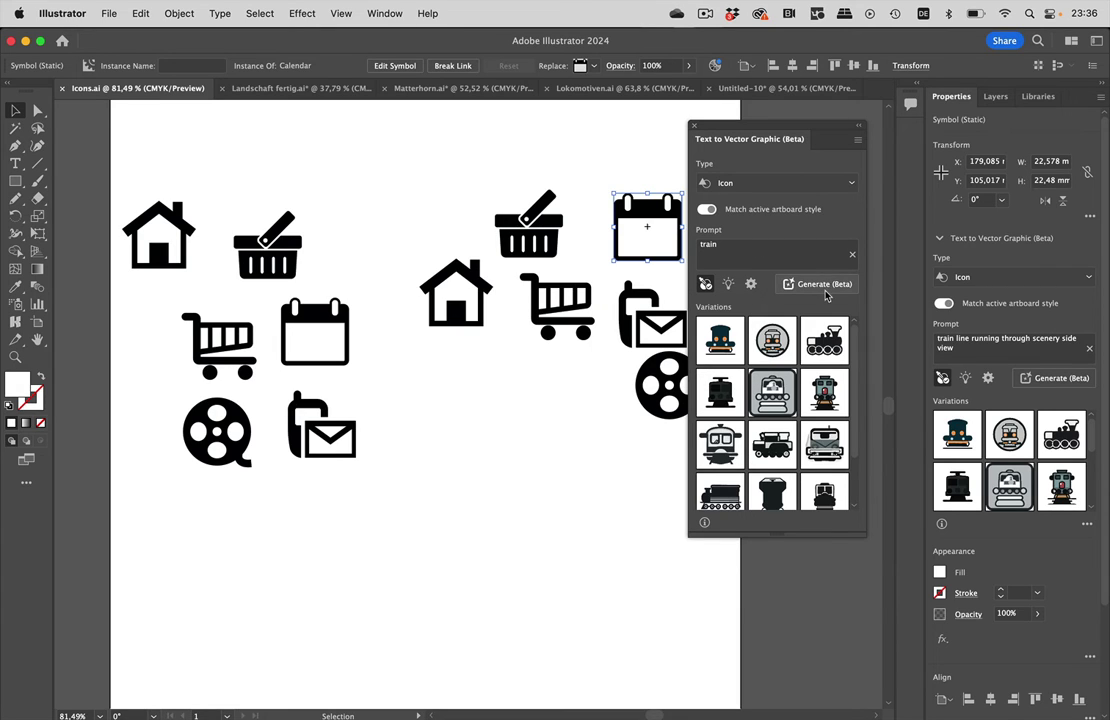
pyautogui.click(747, 251)
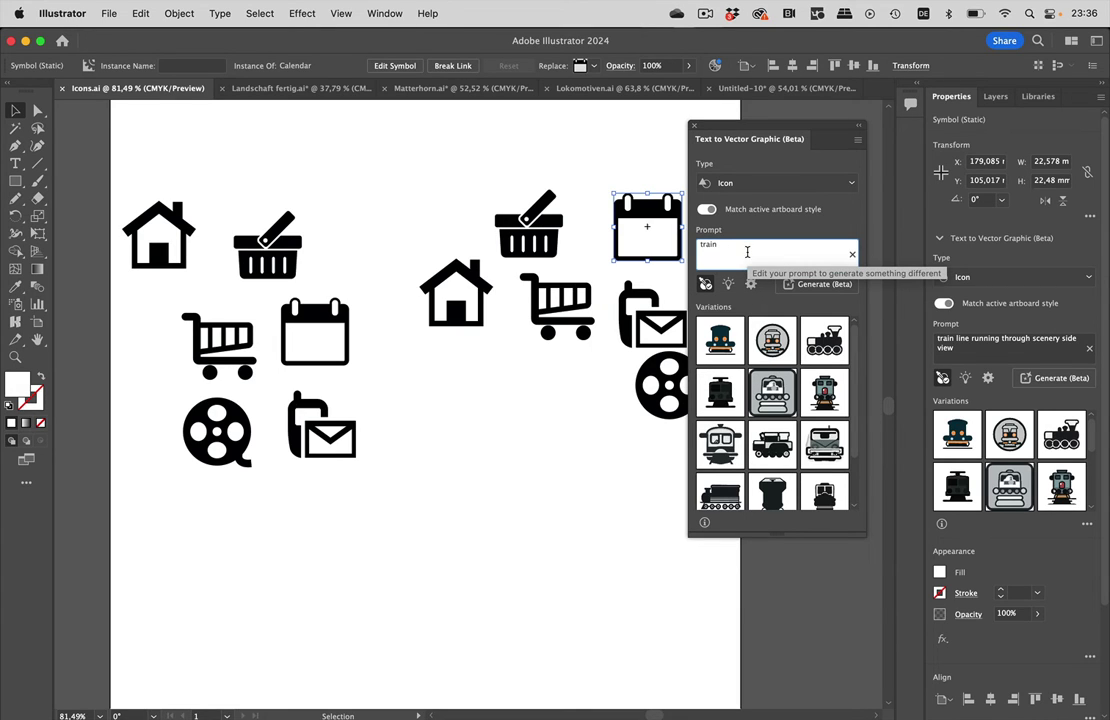
pyautogui.write('reduced style')
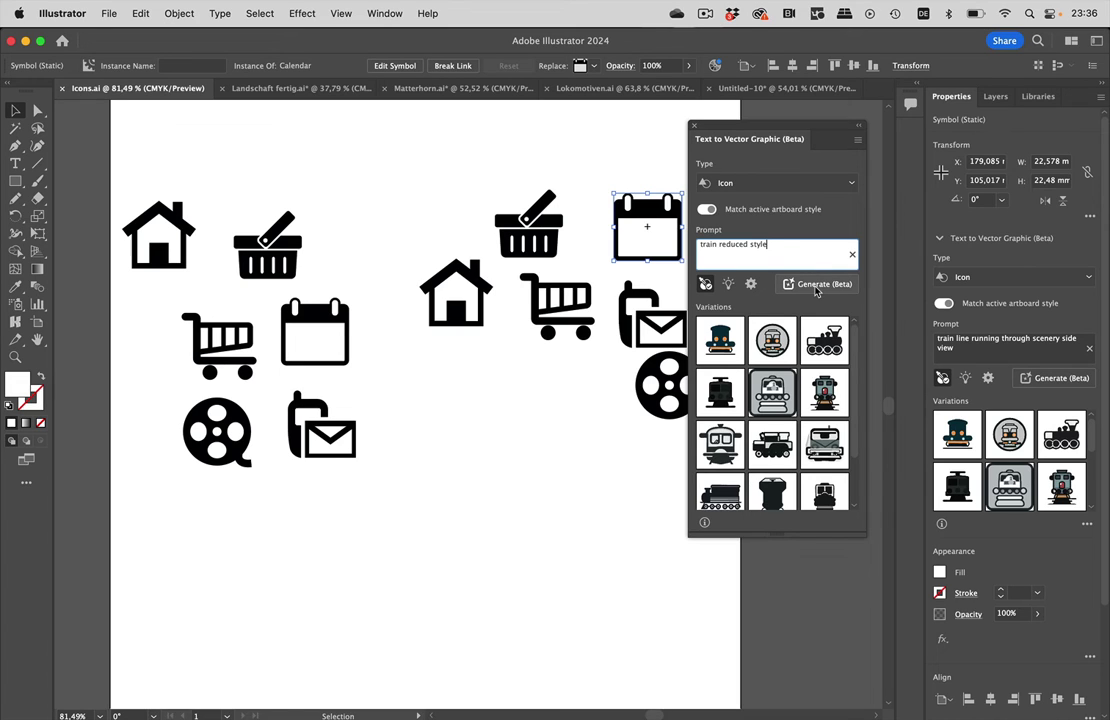
pyautogui.click(817, 286)
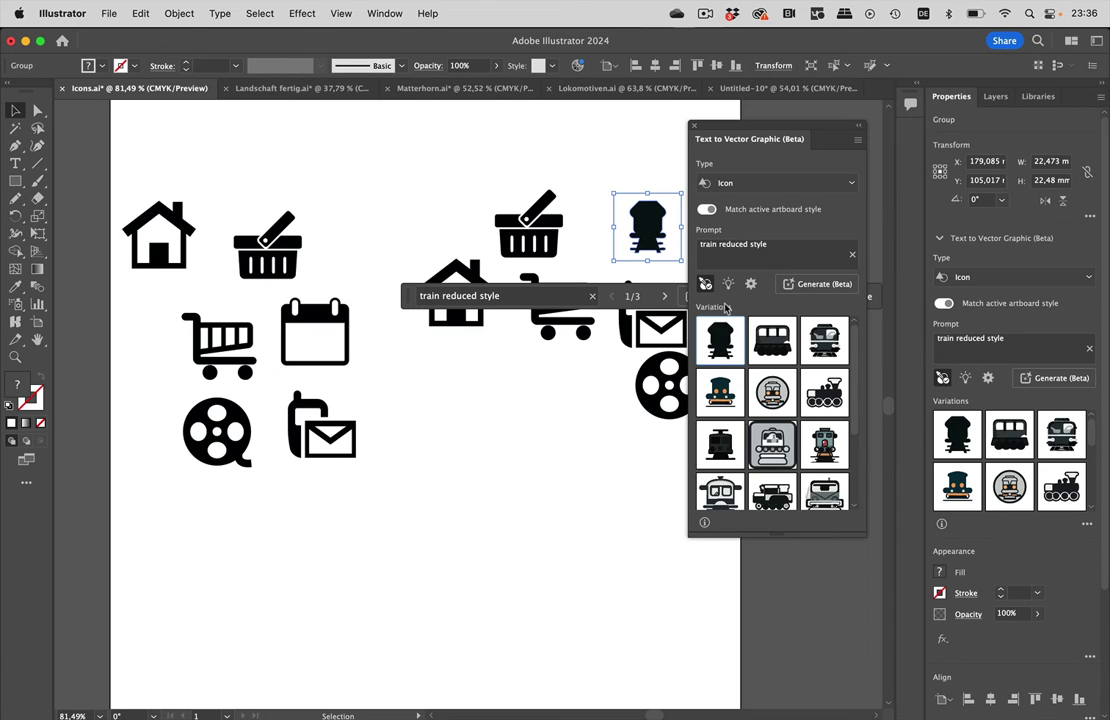
# Try the train icon variations, keep the third front-view one, and deselect it
pyautogui.click(772, 340)
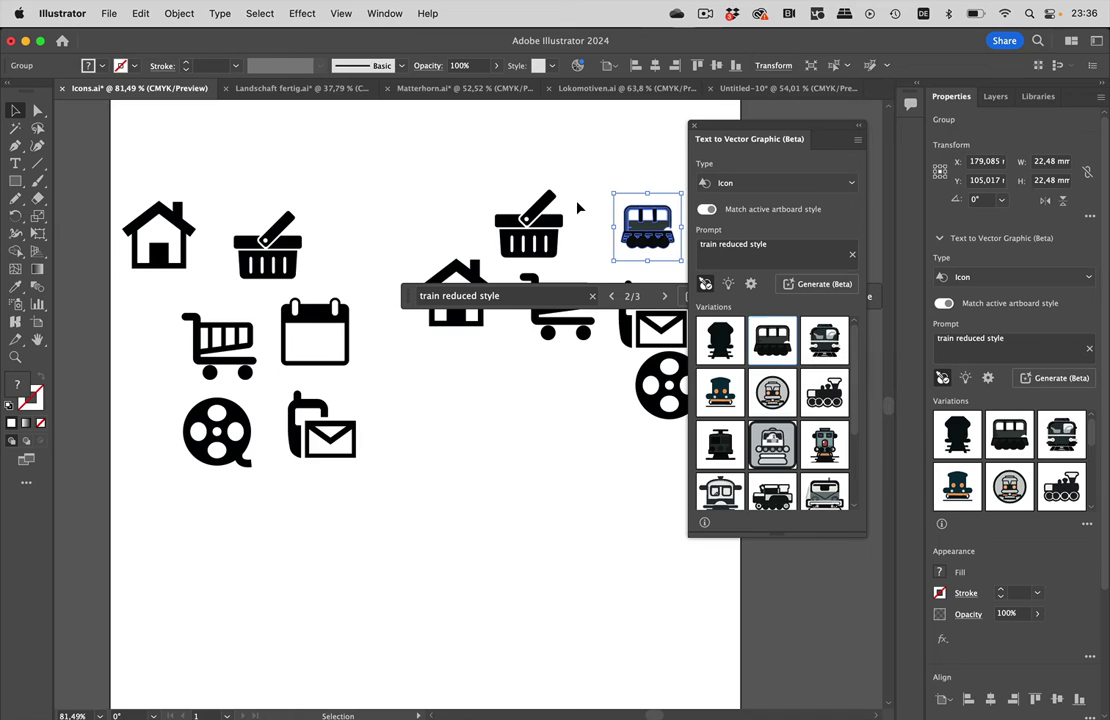
pyautogui.hscroll(5, 577, 206)
pyautogui.click(826, 343)
pyautogui.rightClick(520, 208)
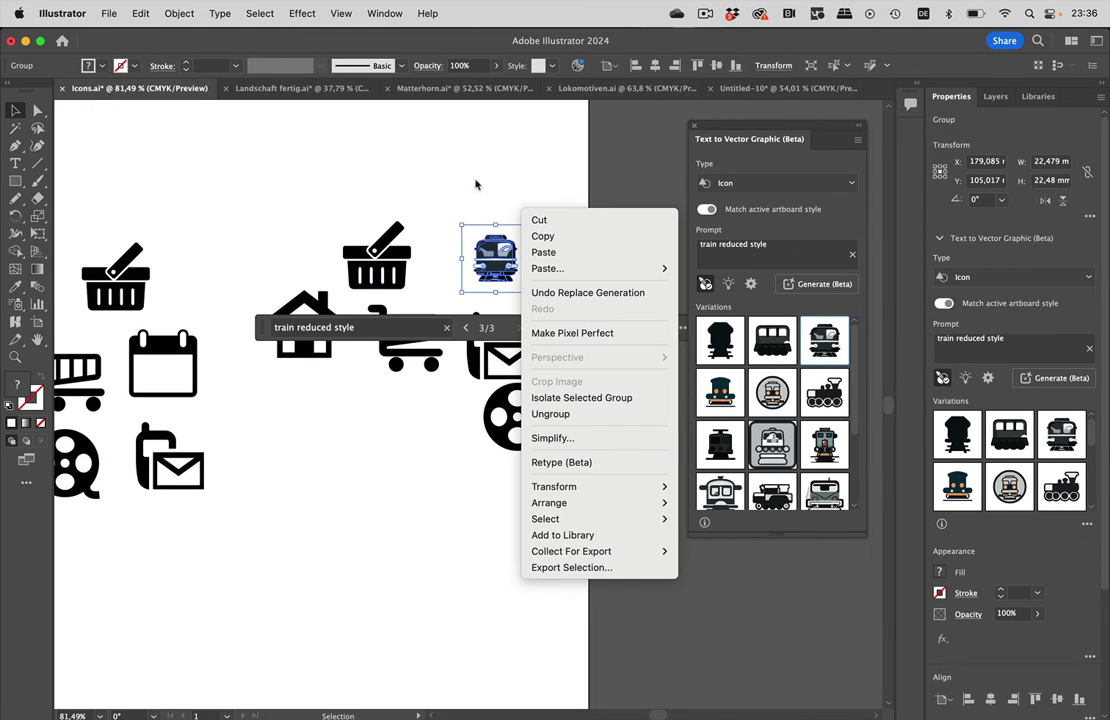
pyautogui.click(473, 183)
pyautogui.click(531, 193)
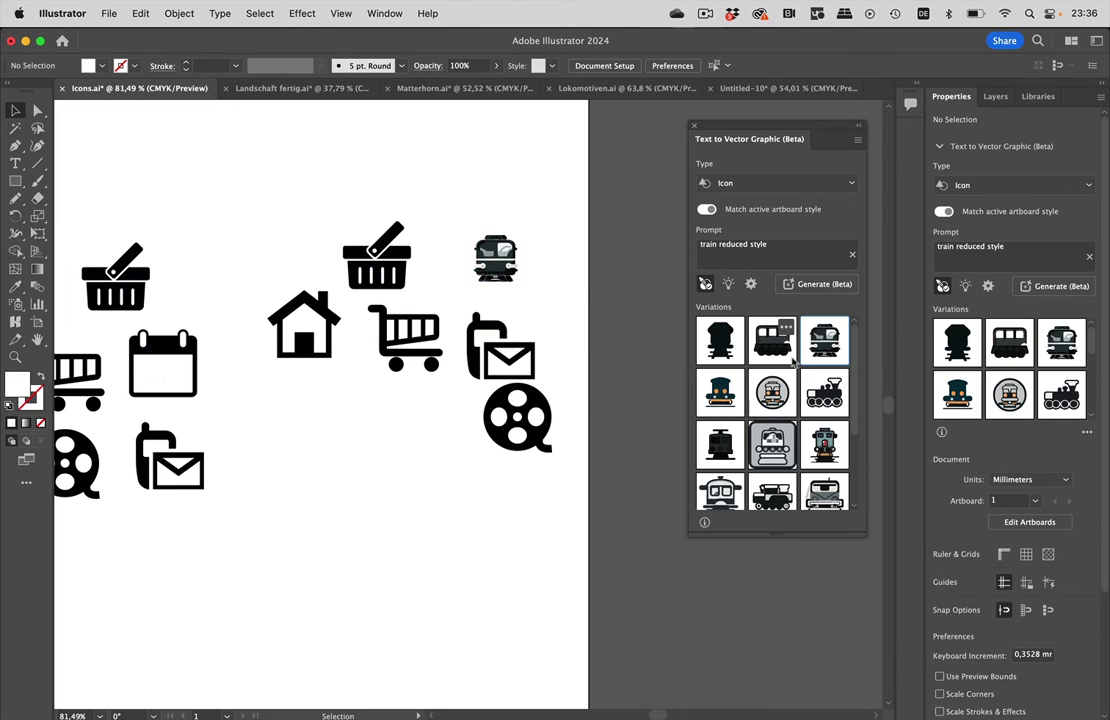
pyautogui.moveTo(716, 333)
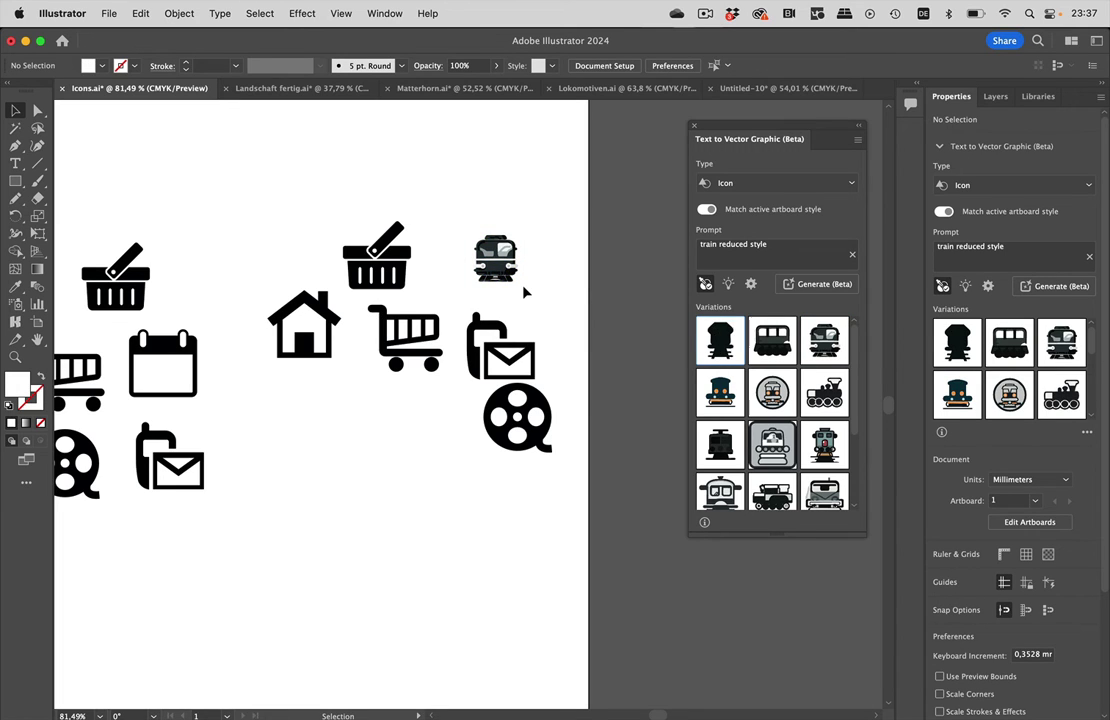
pyautogui.scroll(-3, 523, 292)
pyautogui.hscroll(-5, 523, 292)
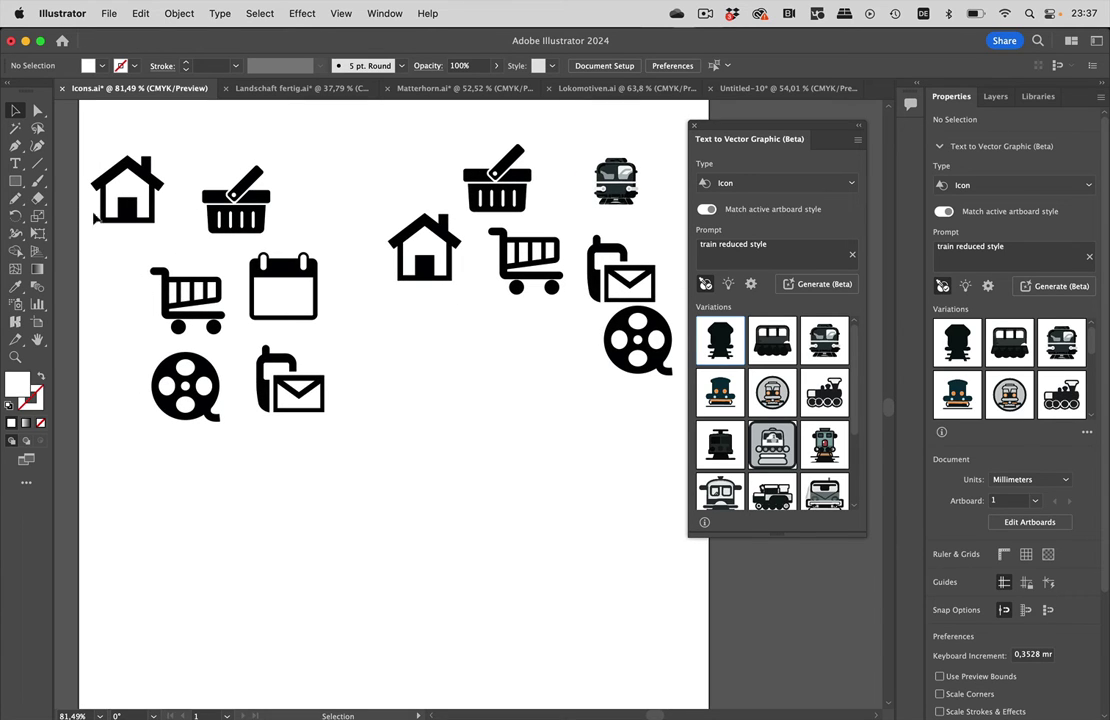
# Draw a square near the artboard centre and generate a train icon styled after the shopping cart icon
pyautogui.click(15, 181)
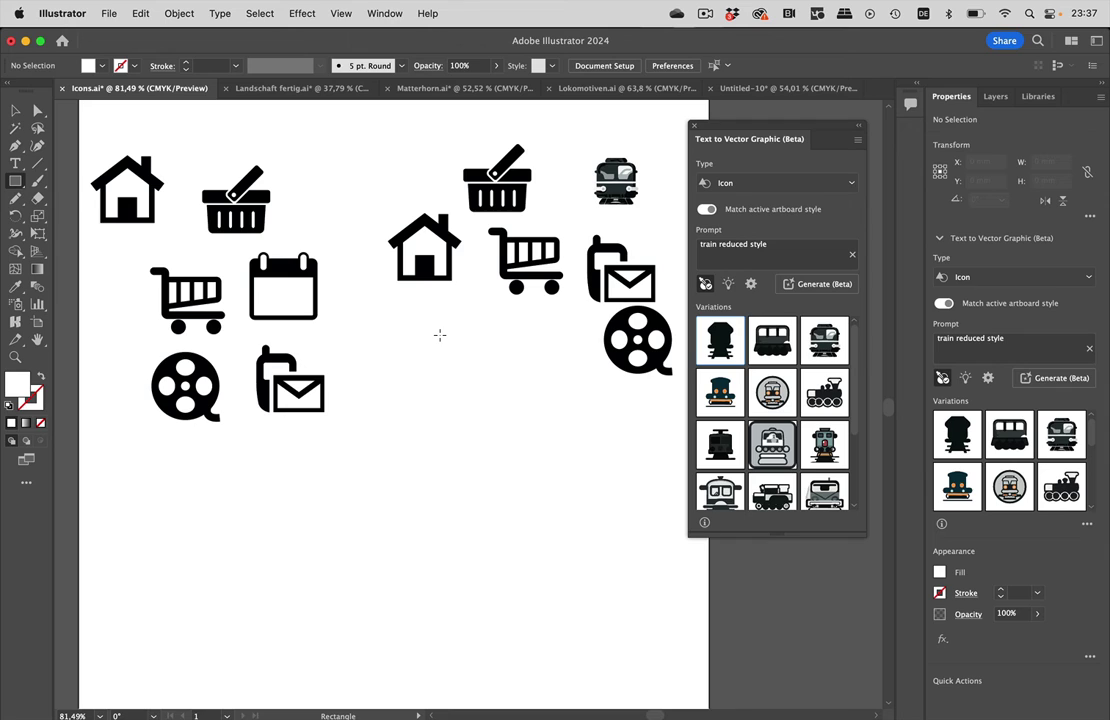
pyautogui.moveTo(440, 335); pyautogui.dragTo(506, 400)
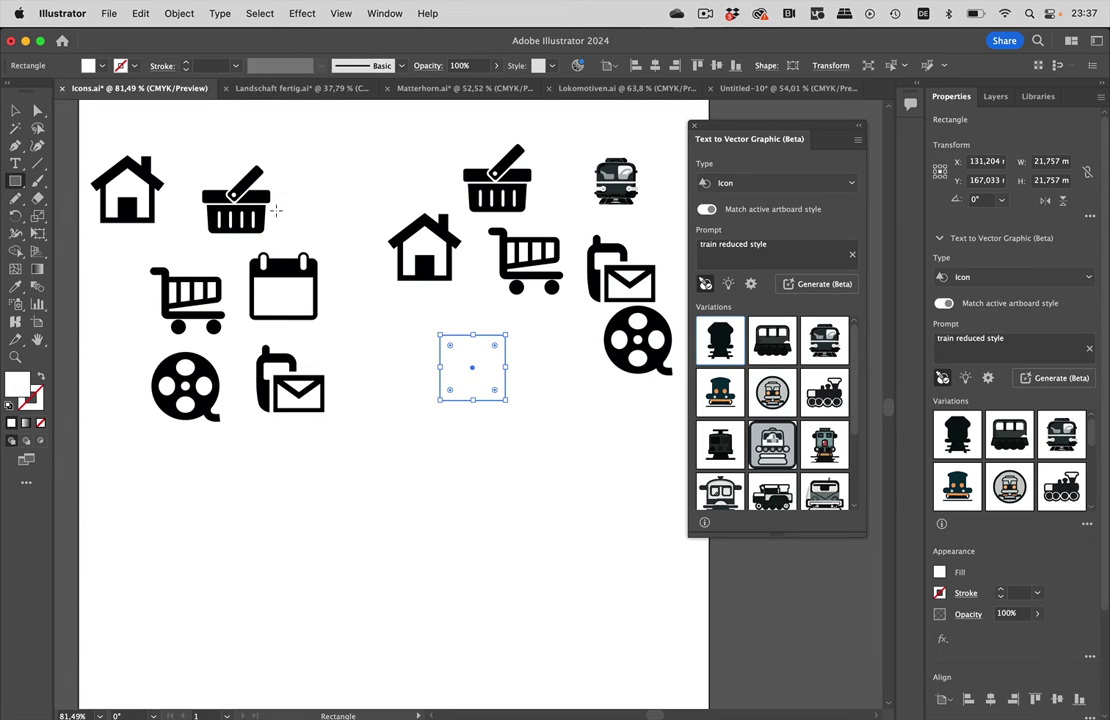
pyautogui.click(15, 110)
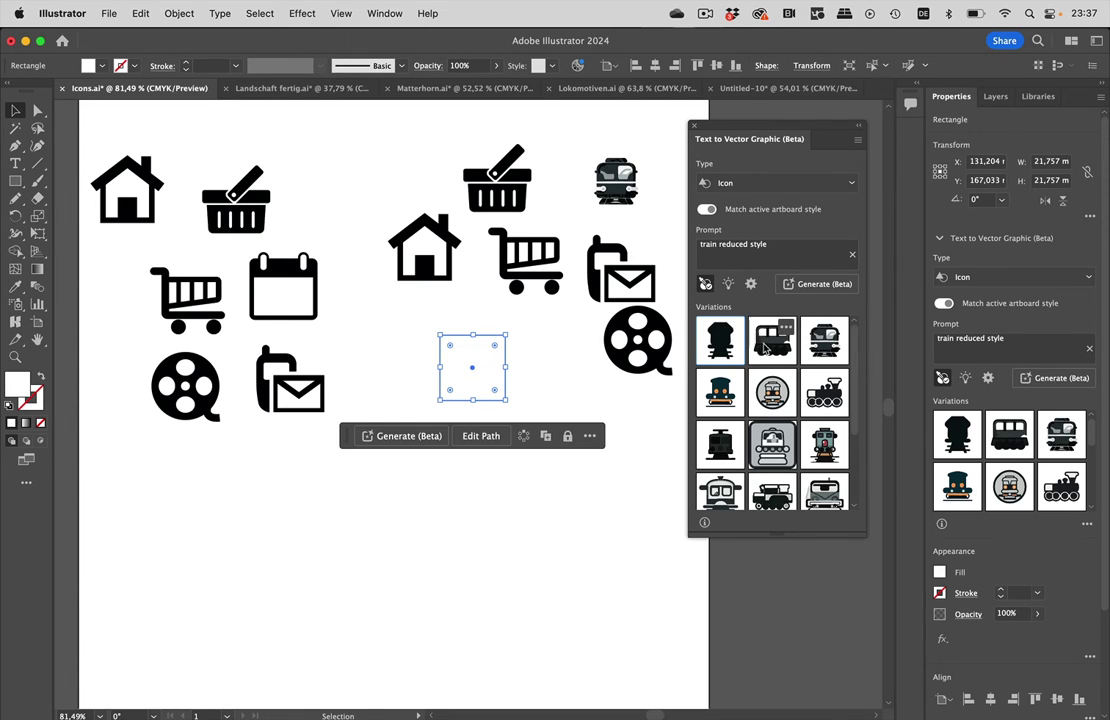
pyautogui.click(706, 285)
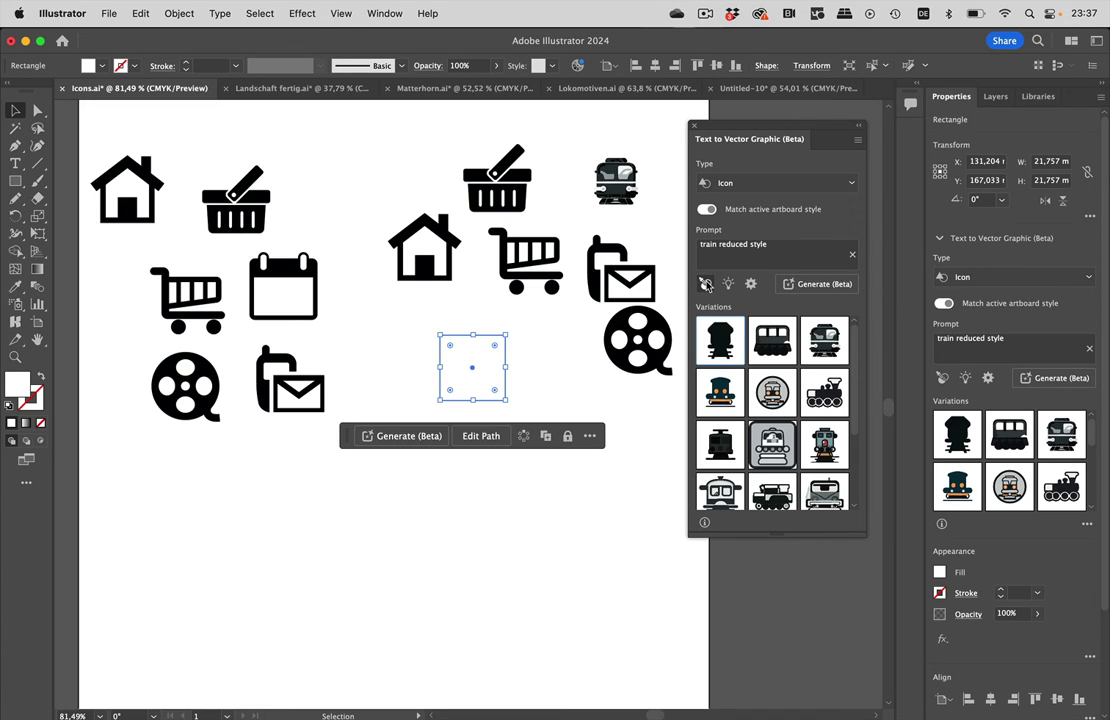
pyautogui.click(507, 243)
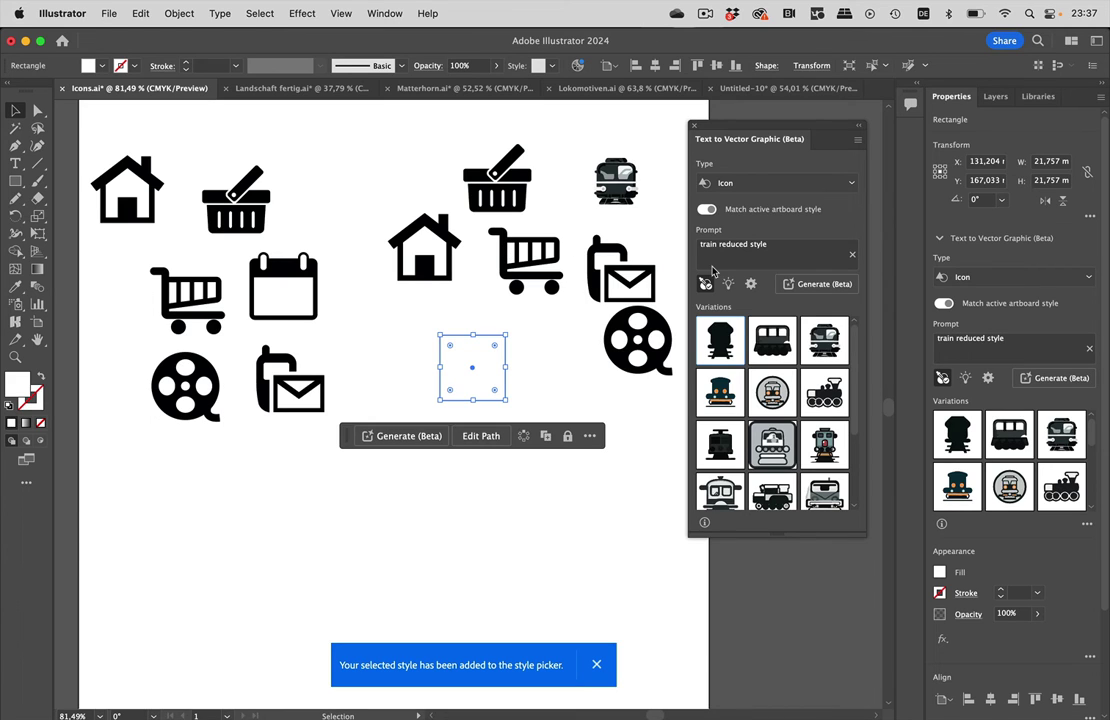
pyautogui.click(830, 285)
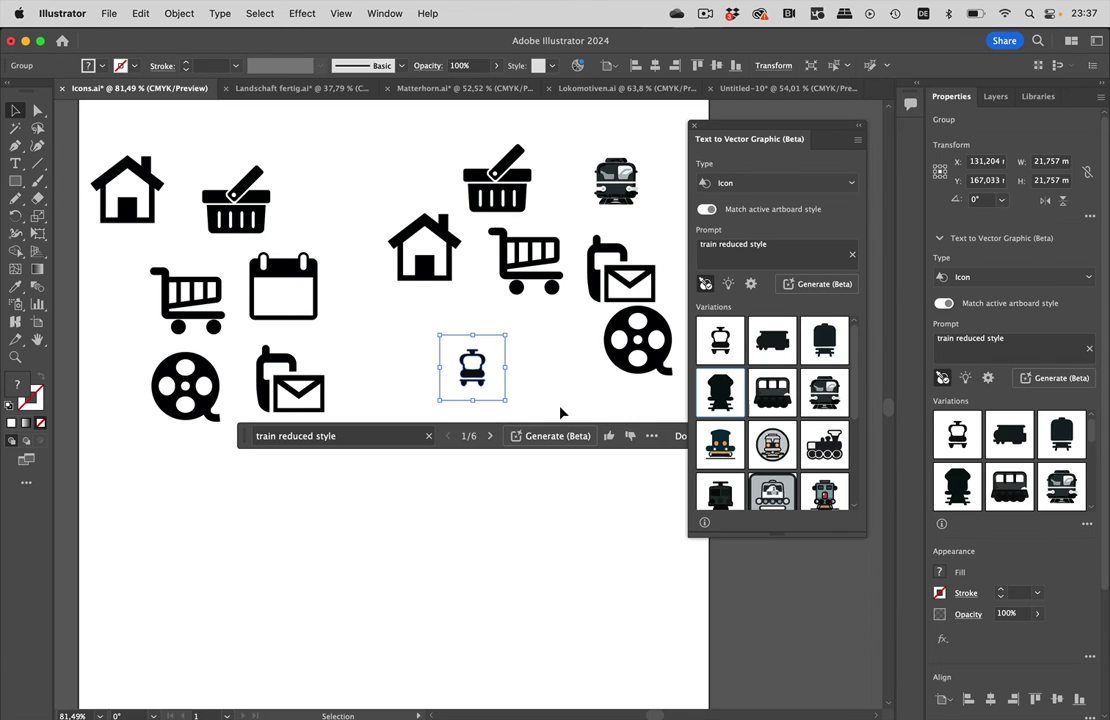
# Raise generation detail to 3, regenerate the train icons, and keep the light-blue front-view variation
pyautogui.click(773, 340)
pyautogui.click(822, 345)
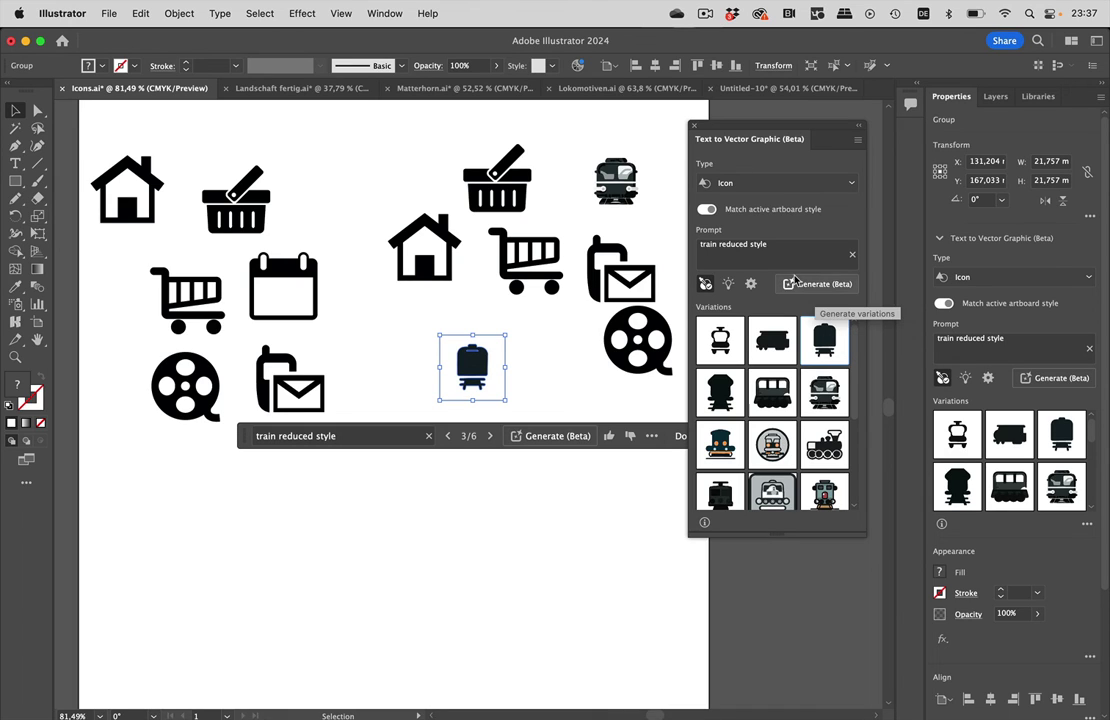
pyautogui.click(751, 285)
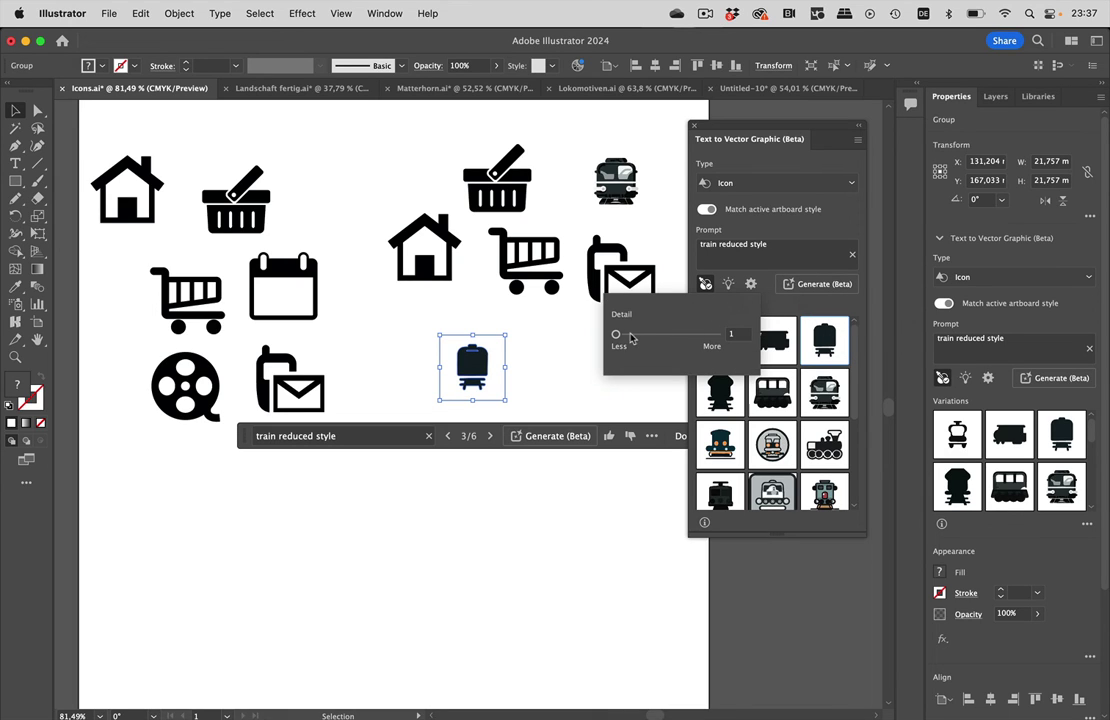
pyautogui.moveTo(616, 335); pyautogui.dragTo(660, 340)
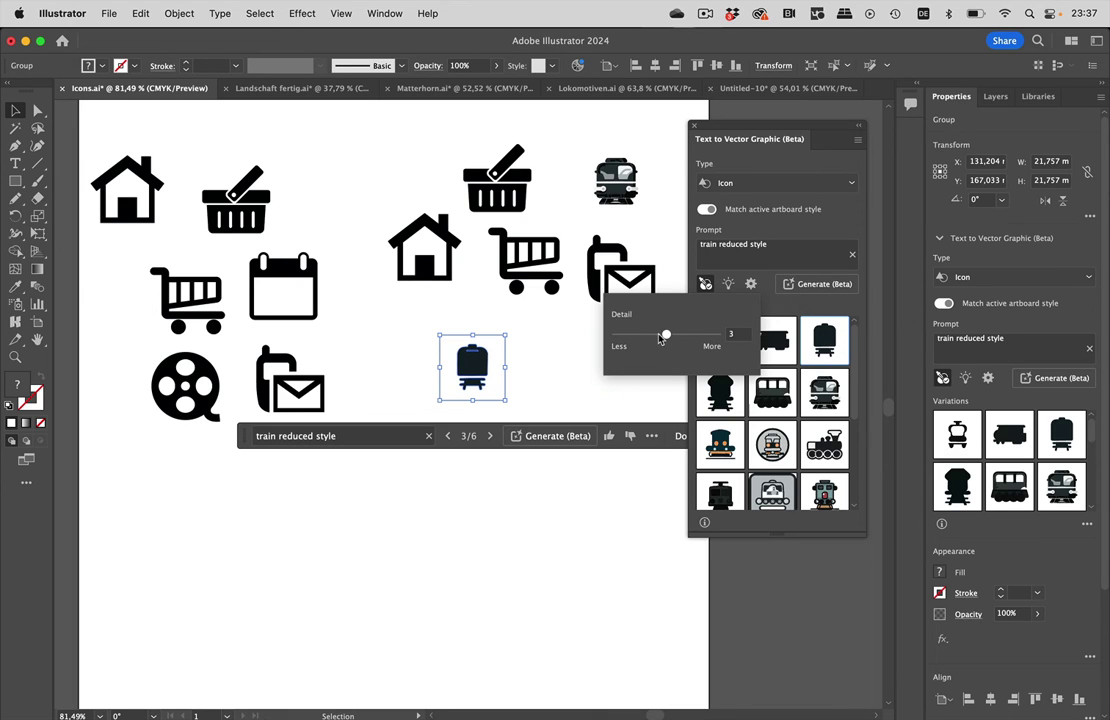
pyautogui.click(820, 289)
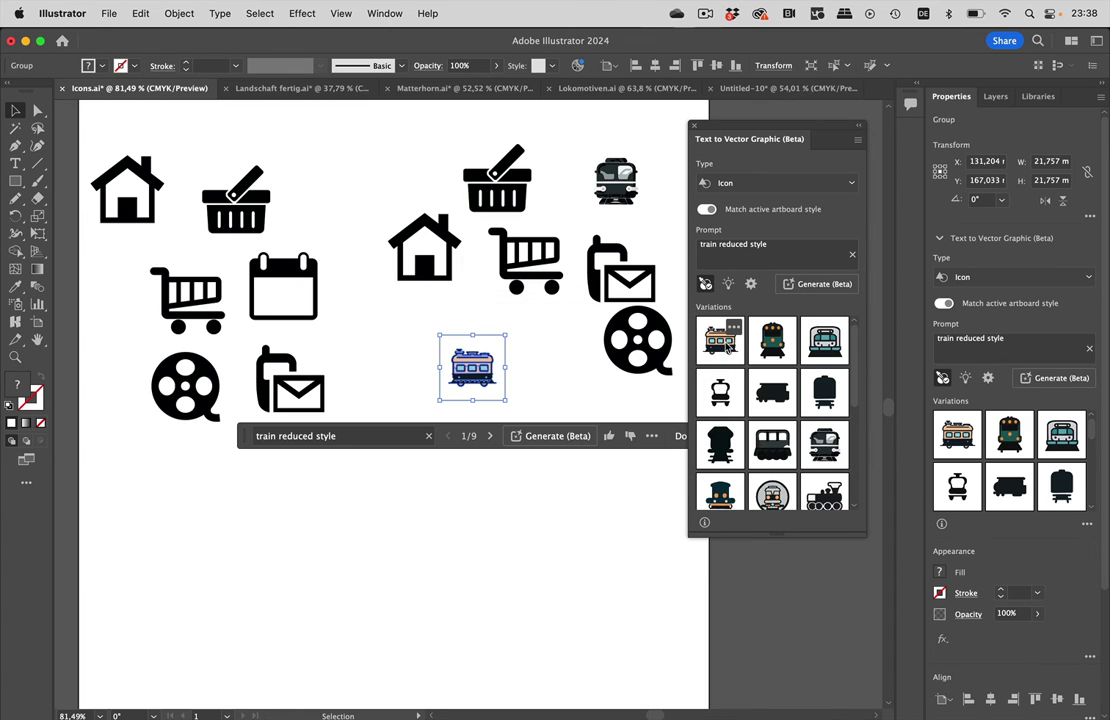
pyautogui.click(770, 342)
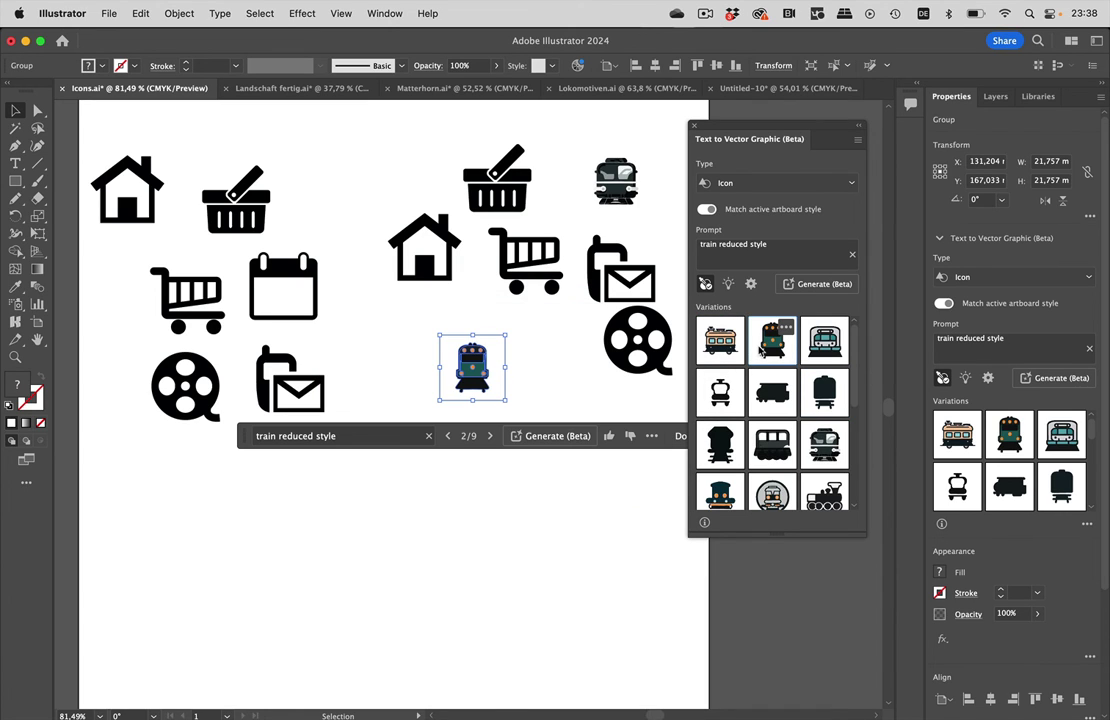
pyautogui.click(826, 347)
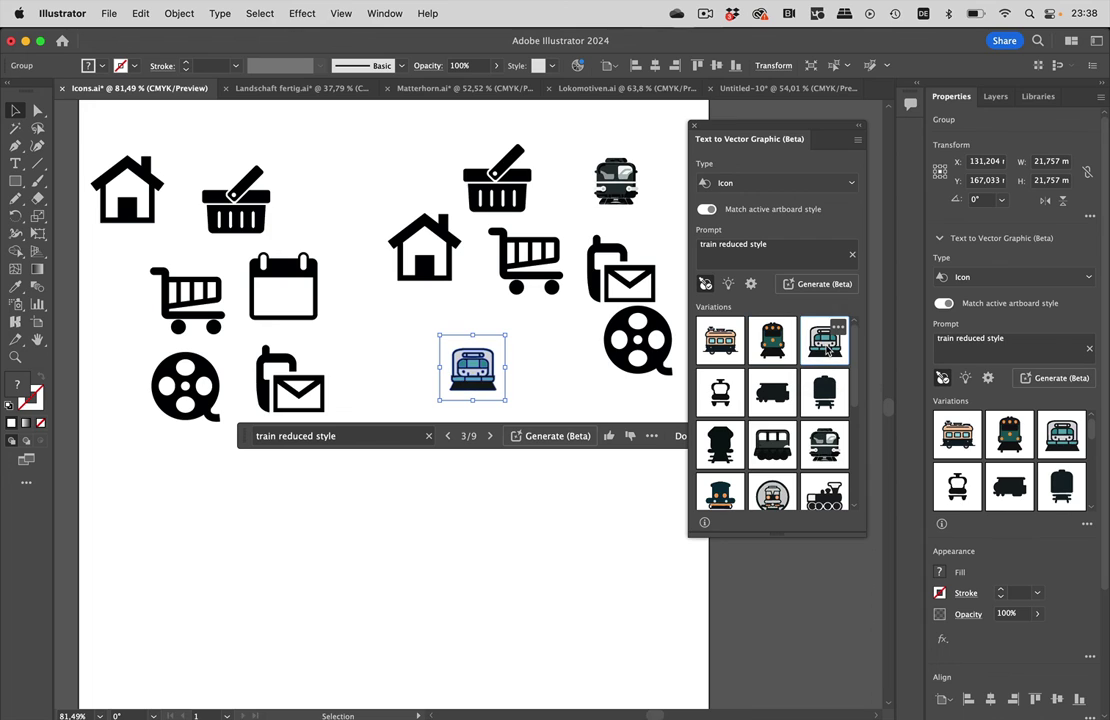
# Regenerate using the light-blue train as style reference, keep the first dark front-view locomotive, and deselect
pyautogui.click(707, 287)
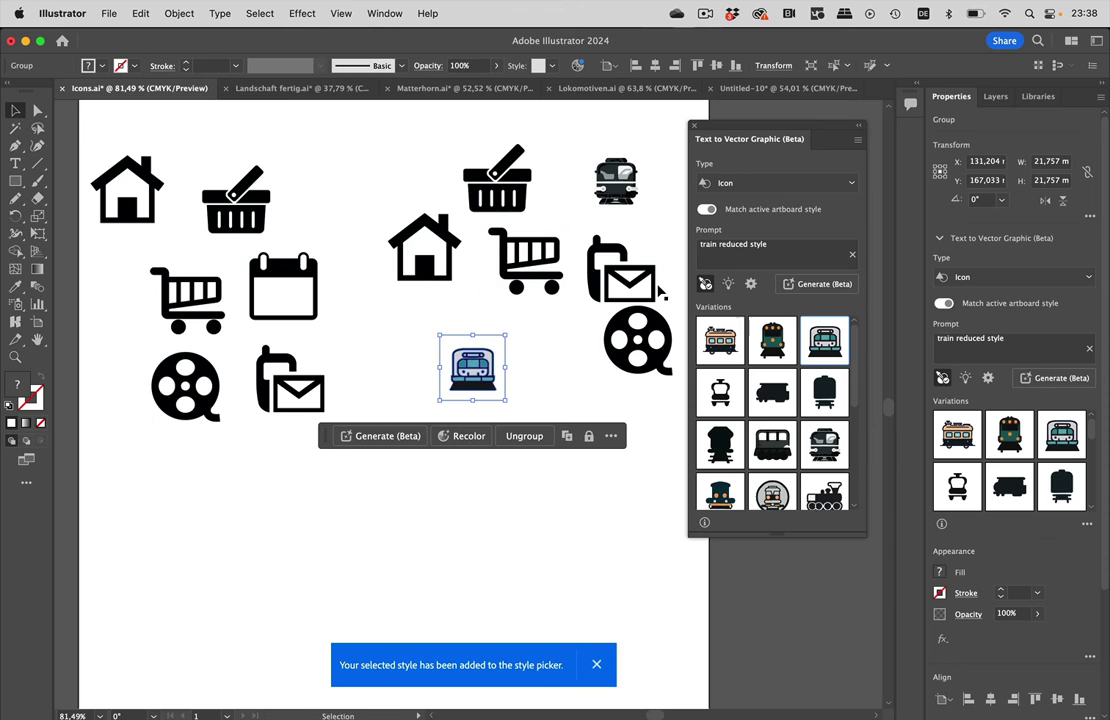
pyautogui.click(808, 287)
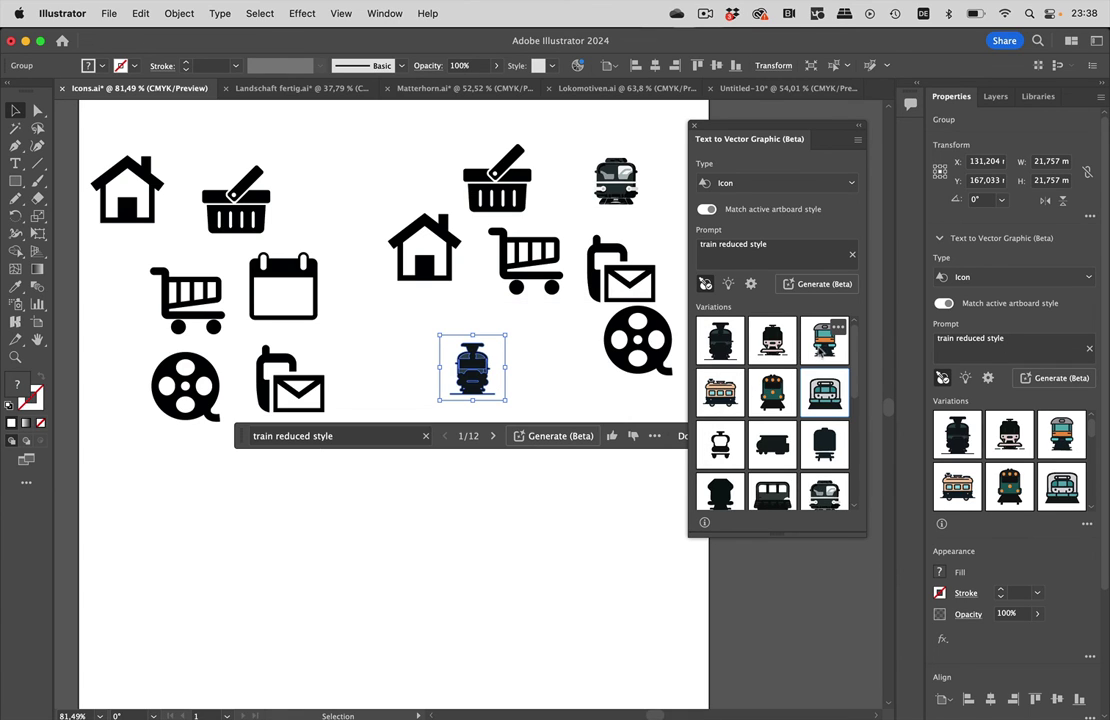
pyautogui.click(772, 340)
pyautogui.click(720, 340)
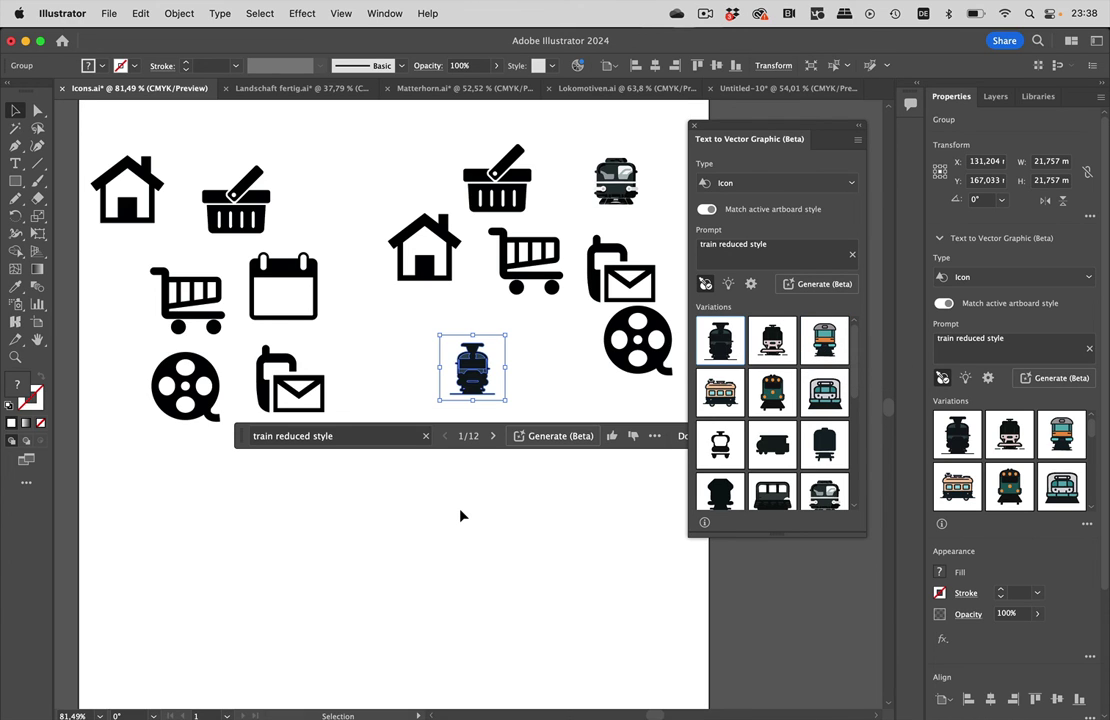
pyautogui.scroll(-3, 460, 515)
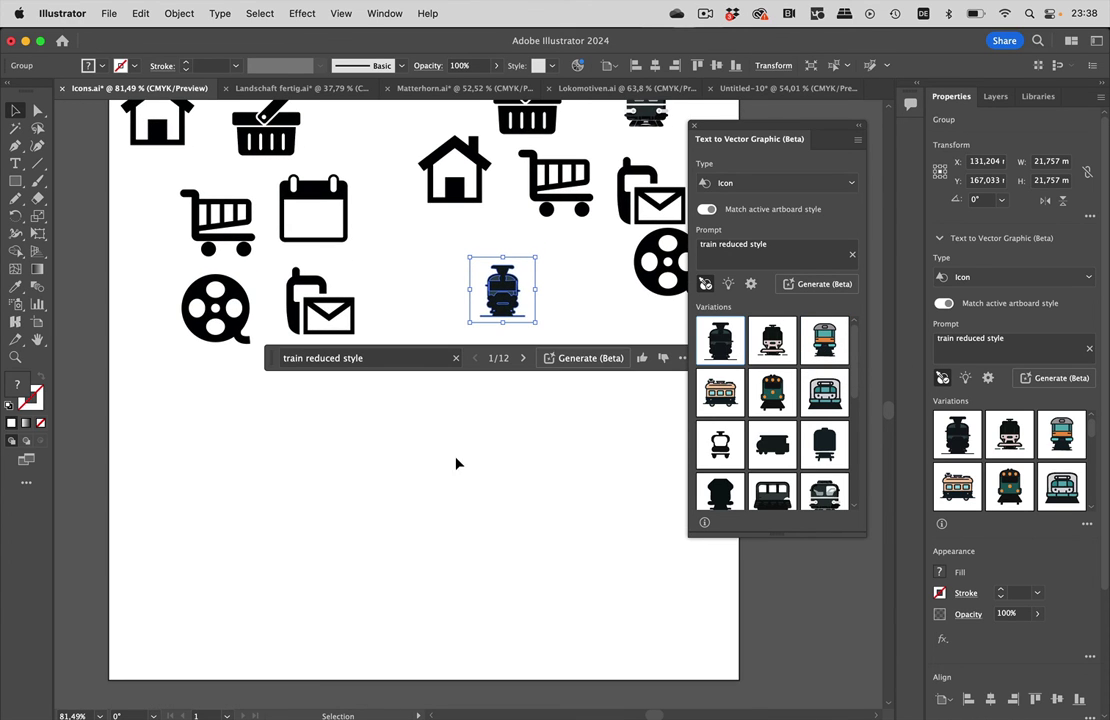
pyautogui.click(443, 448)
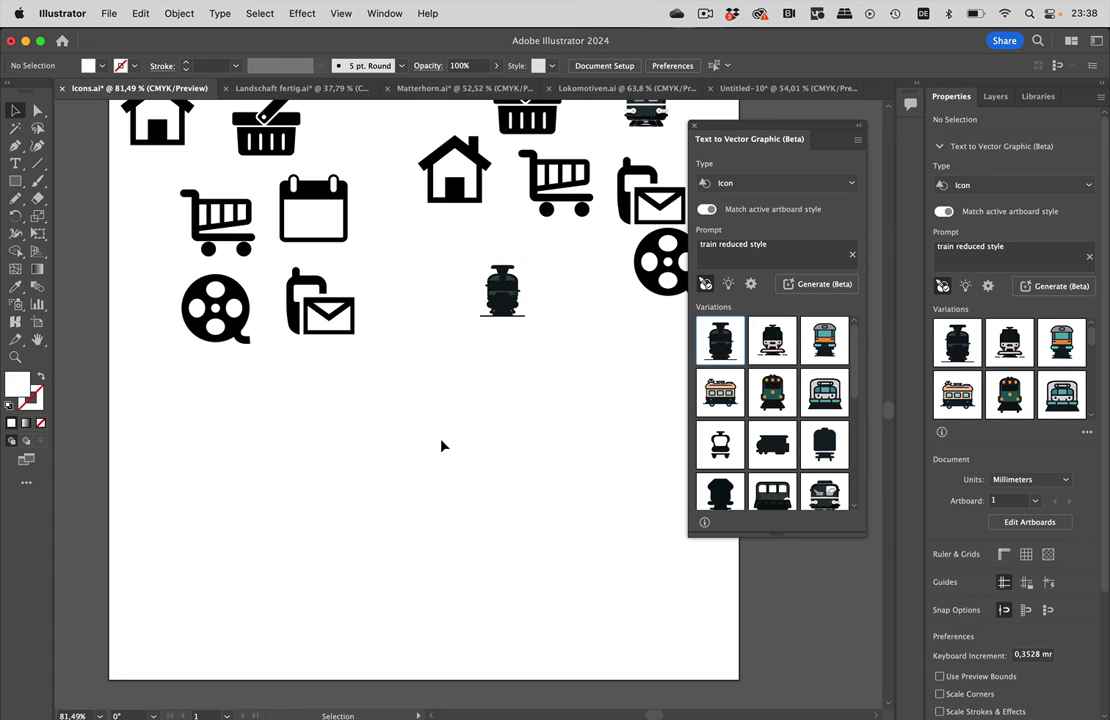
# Sketch a freehand T-shirt outline with the Pencil below the icons
pyautogui.scroll(-3, 443, 446)
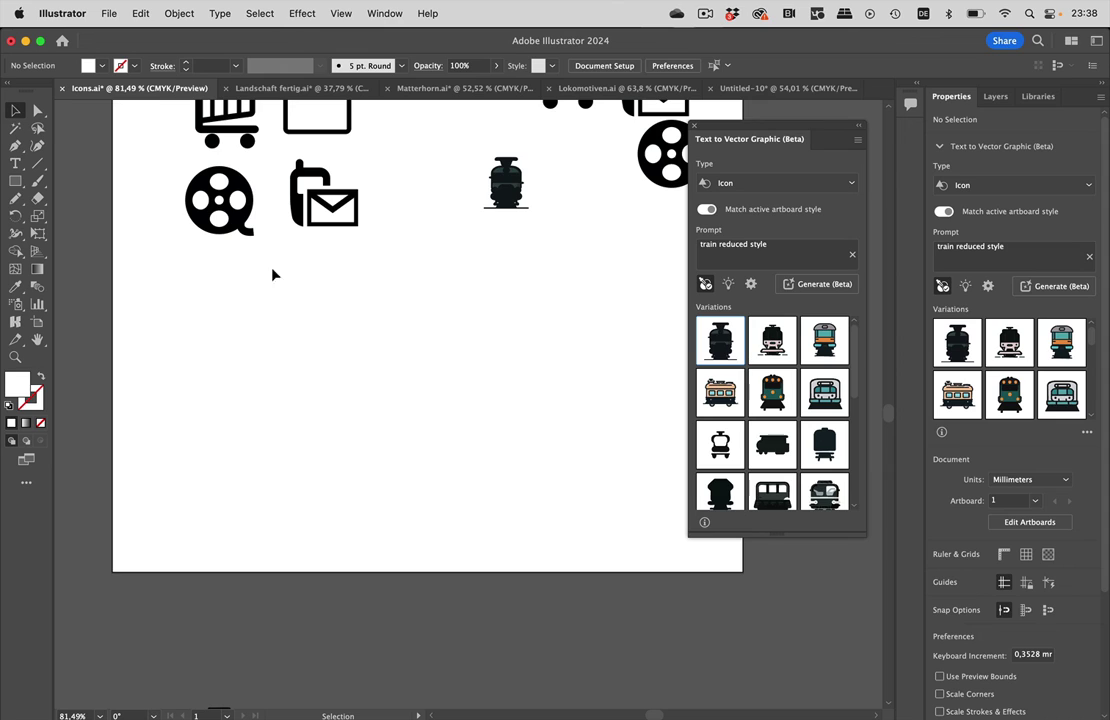
pyautogui.click(17, 204)
pyautogui.moveTo(293, 300)
pyautogui.mouseDown()
pyautogui.moveTo(347, 358)
pyautogui.moveTo(383, 353)
pyautogui.moveTo(374, 519)
pyautogui.moveTo(516, 523)
pyautogui.moveTo(498, 363)
pyautogui.moveTo(561, 356)
pyautogui.moveTo(573, 332)
pyautogui.moveTo(569, 271)
pyautogui.moveTo(450, 274)
pyautogui.moveTo(451, 287)
pyautogui.moveTo(408, 322)
pyautogui.moveTo(399, 286)
pyautogui.moveTo(296, 287)
pyautogui.mouseUp()
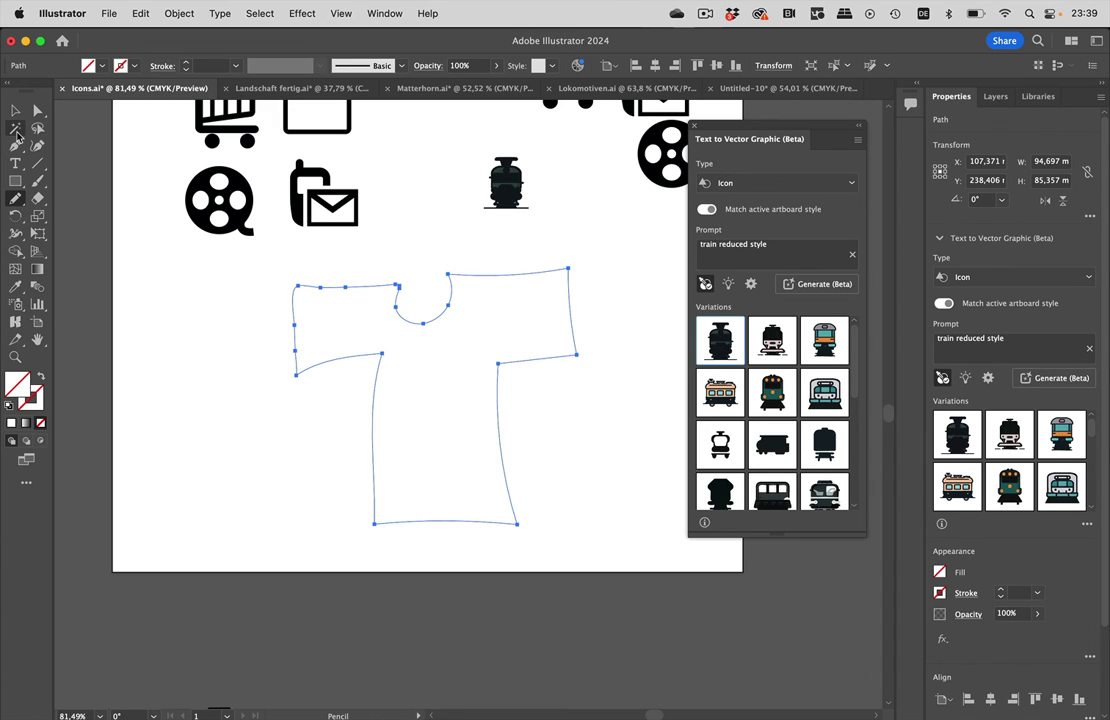
# Select the T-shirt and switch the generation type to Pattern
pyautogui.click(15, 110)
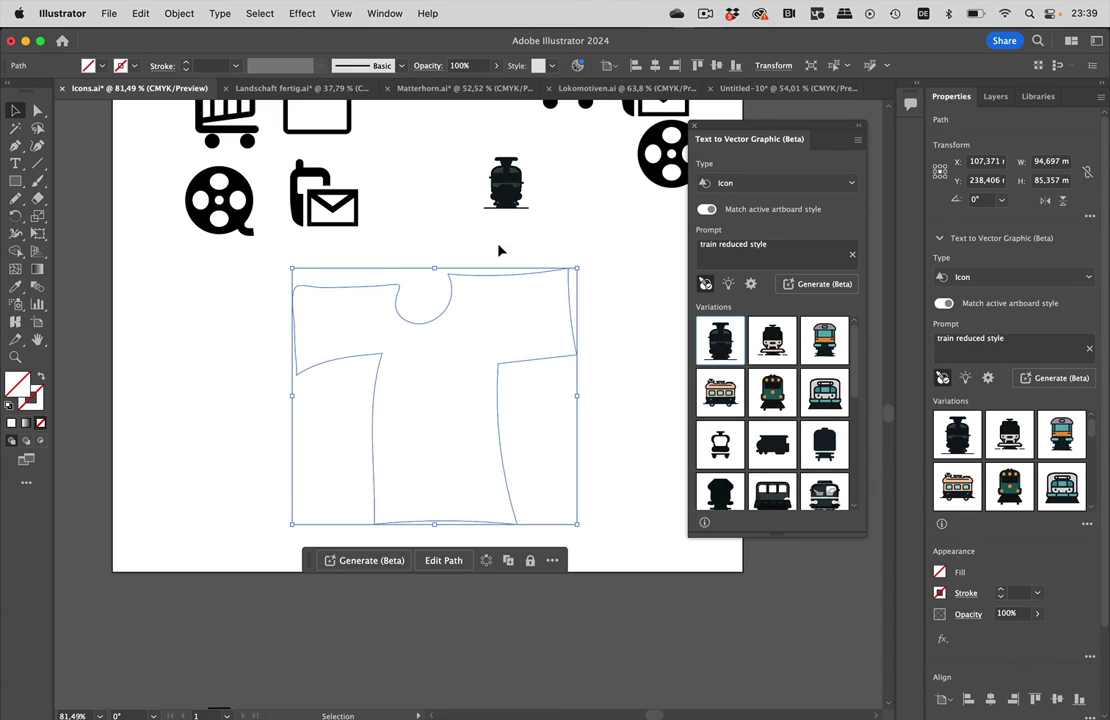
pyautogui.click(768, 186)
pyautogui.click(756, 264)
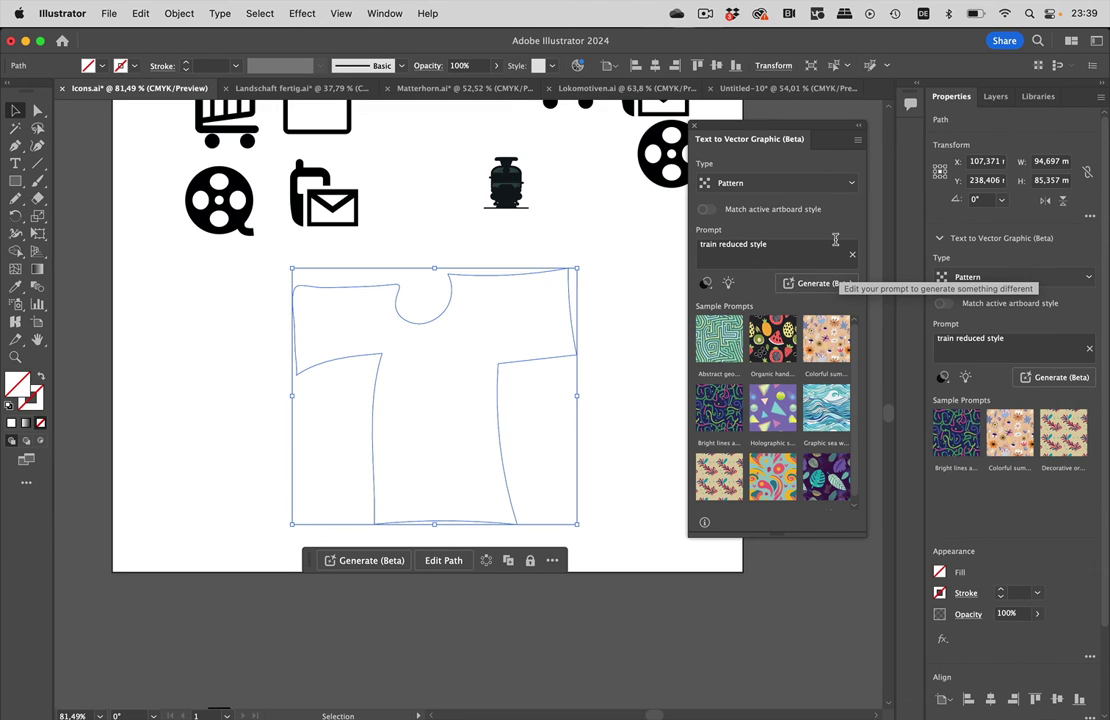
# Fill the T-shirt with a 'Bright lines and dots' generated pattern, keeping the third variation
pyautogui.click(716, 416)
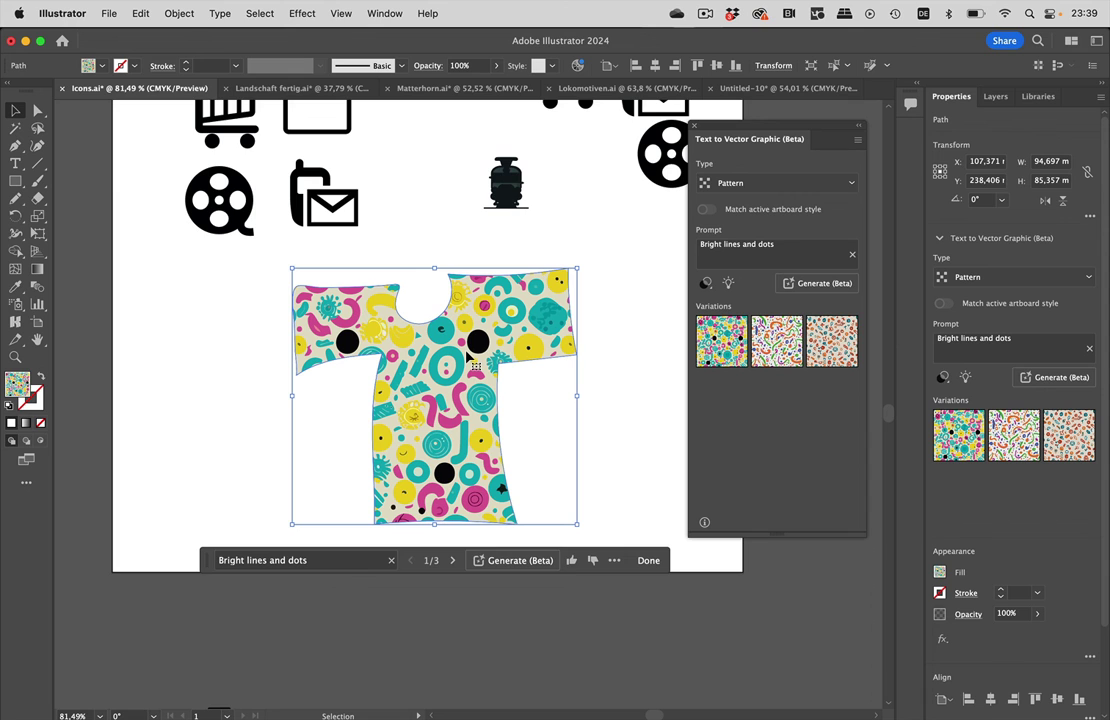
pyautogui.scroll(5, 467, 357)
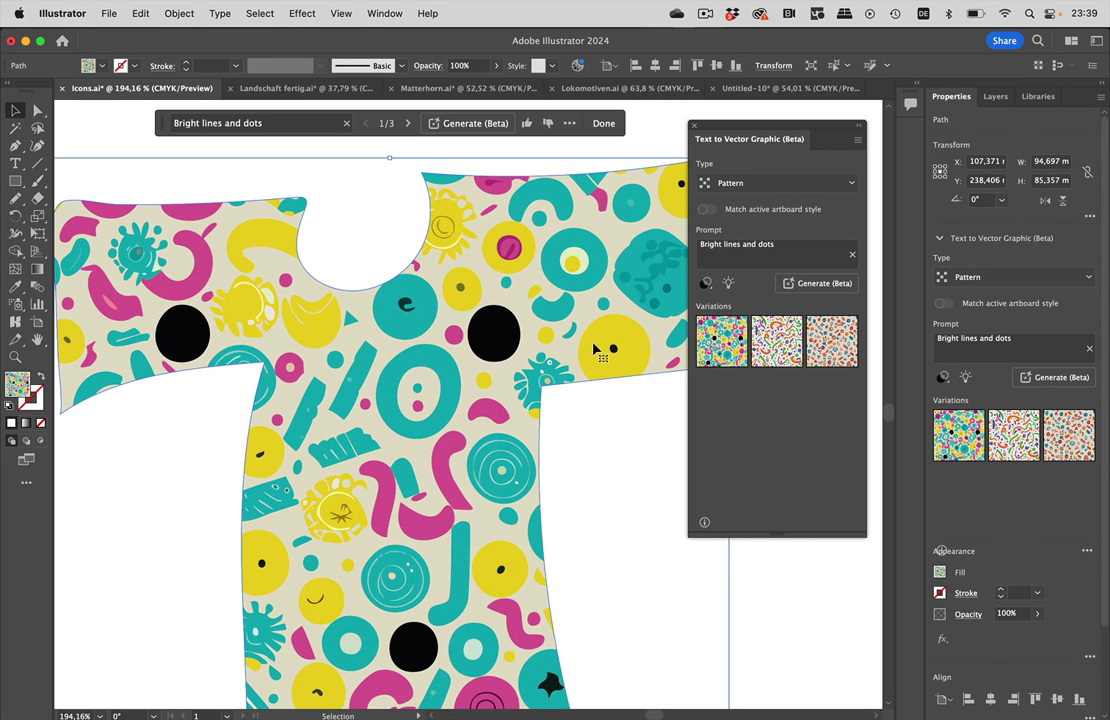
pyautogui.click(786, 356)
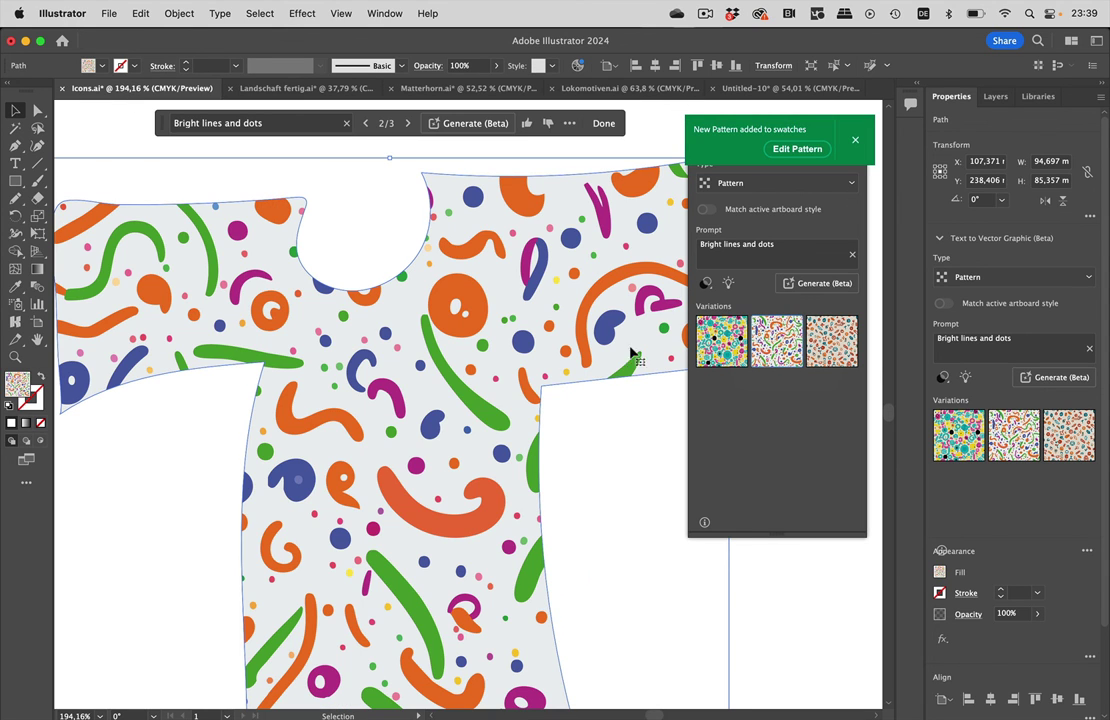
pyautogui.click(836, 348)
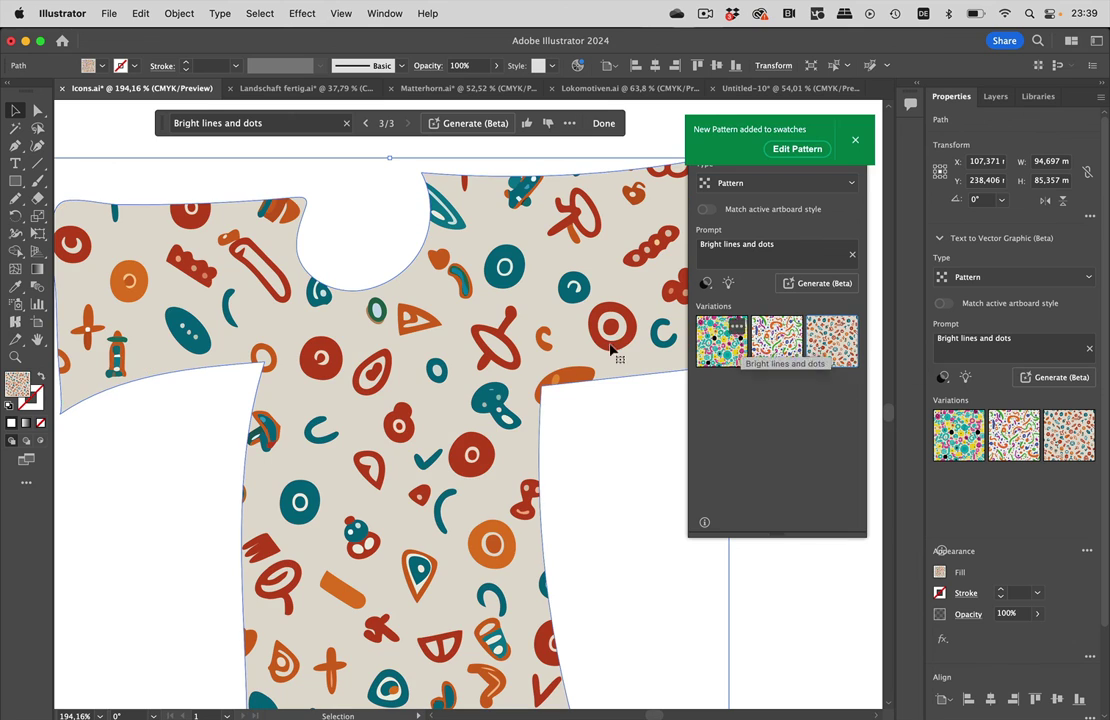
pyautogui.scroll(-5, 530, 371)
pyautogui.hscroll(3, 508, 379)
pyautogui.scroll(1, 533, 379)
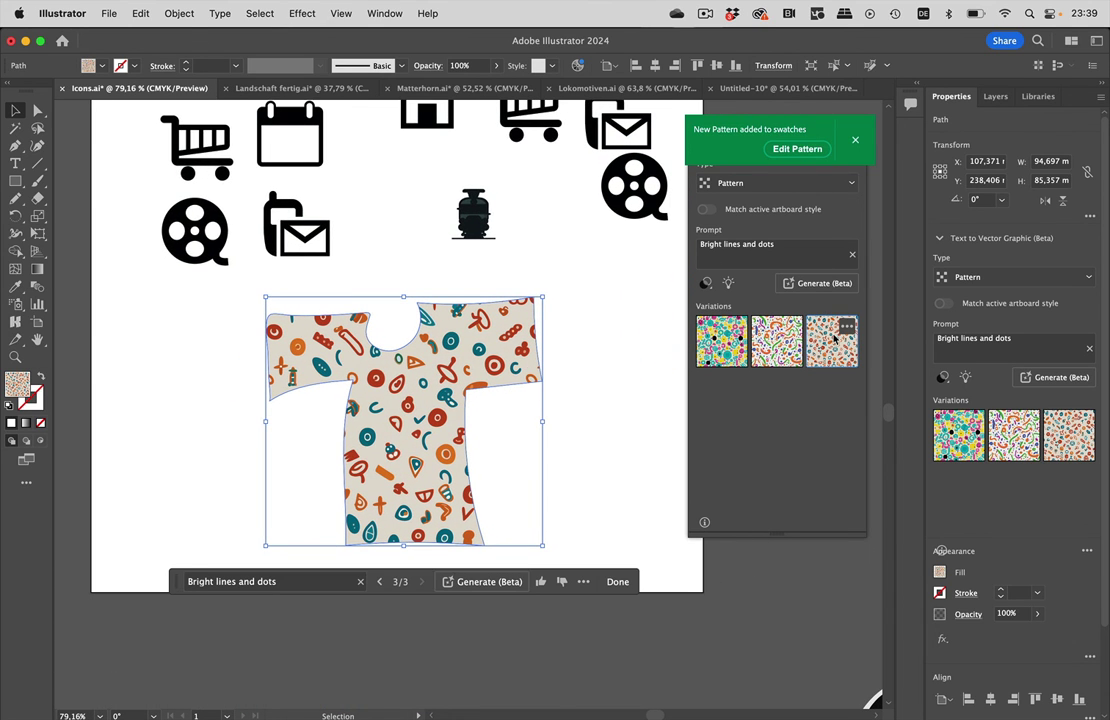
# Edit the Text To Pattern 3 swatch and move the Pattern Options panel aside to view its tile
pyautogui.click(808, 150)
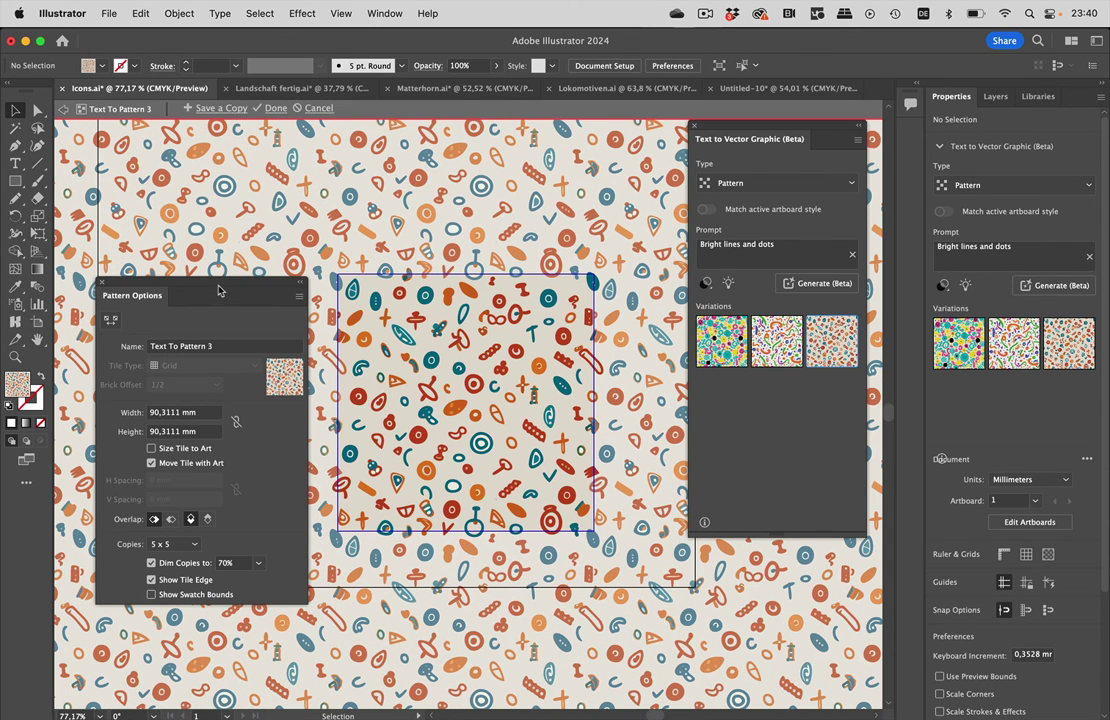
pyautogui.moveTo(240, 283); pyautogui.dragTo(259, 227)
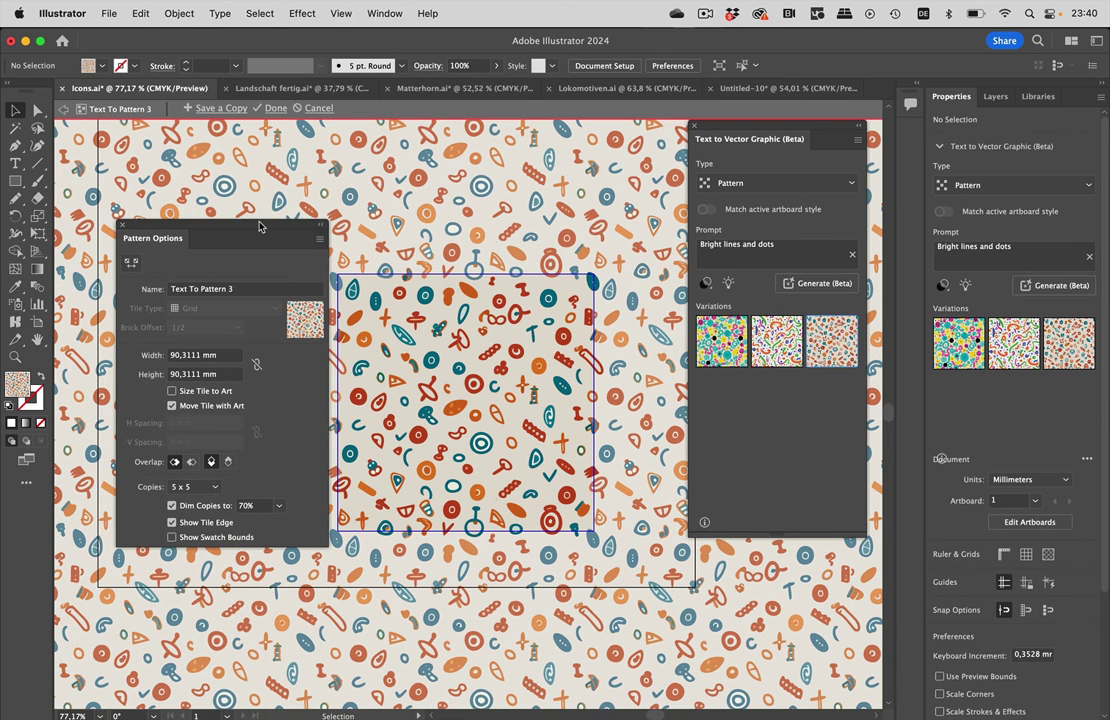